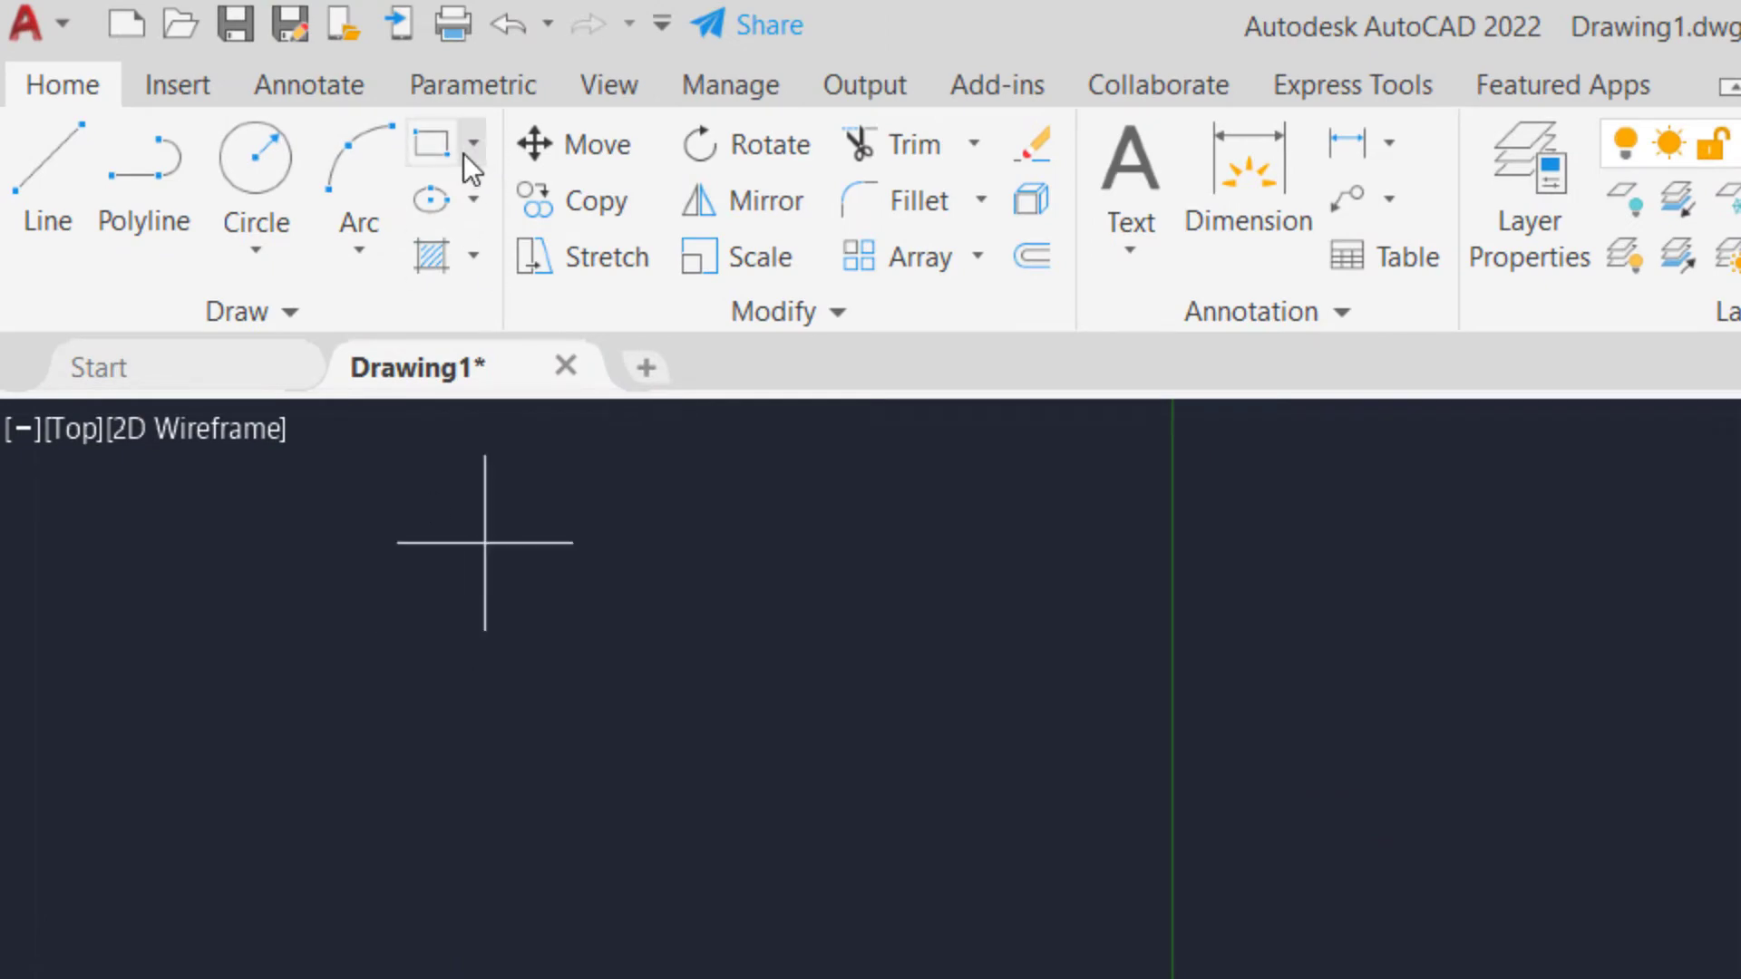
# Show the Rectangle/Polygon dropdown and the Polygon tooltip comparing inscribed and circumscribed shapes
pyautogui.click(472, 152)
pyautogui.click(488, 309)
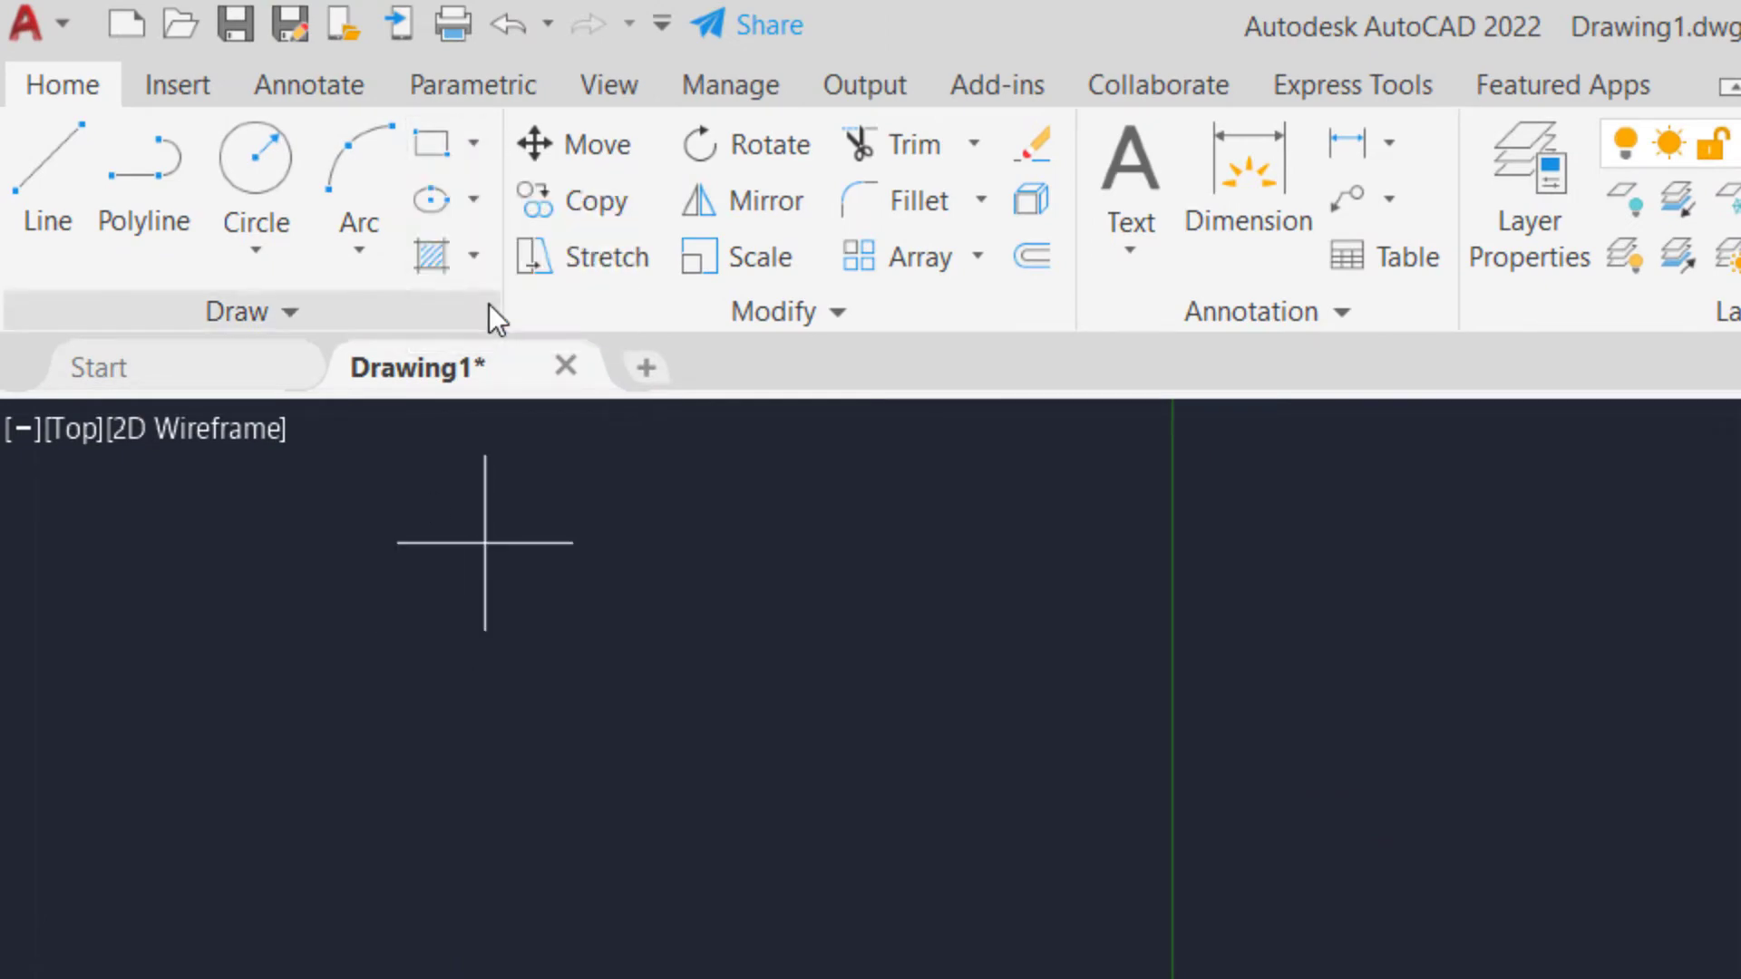
pyautogui.click(485, 145)
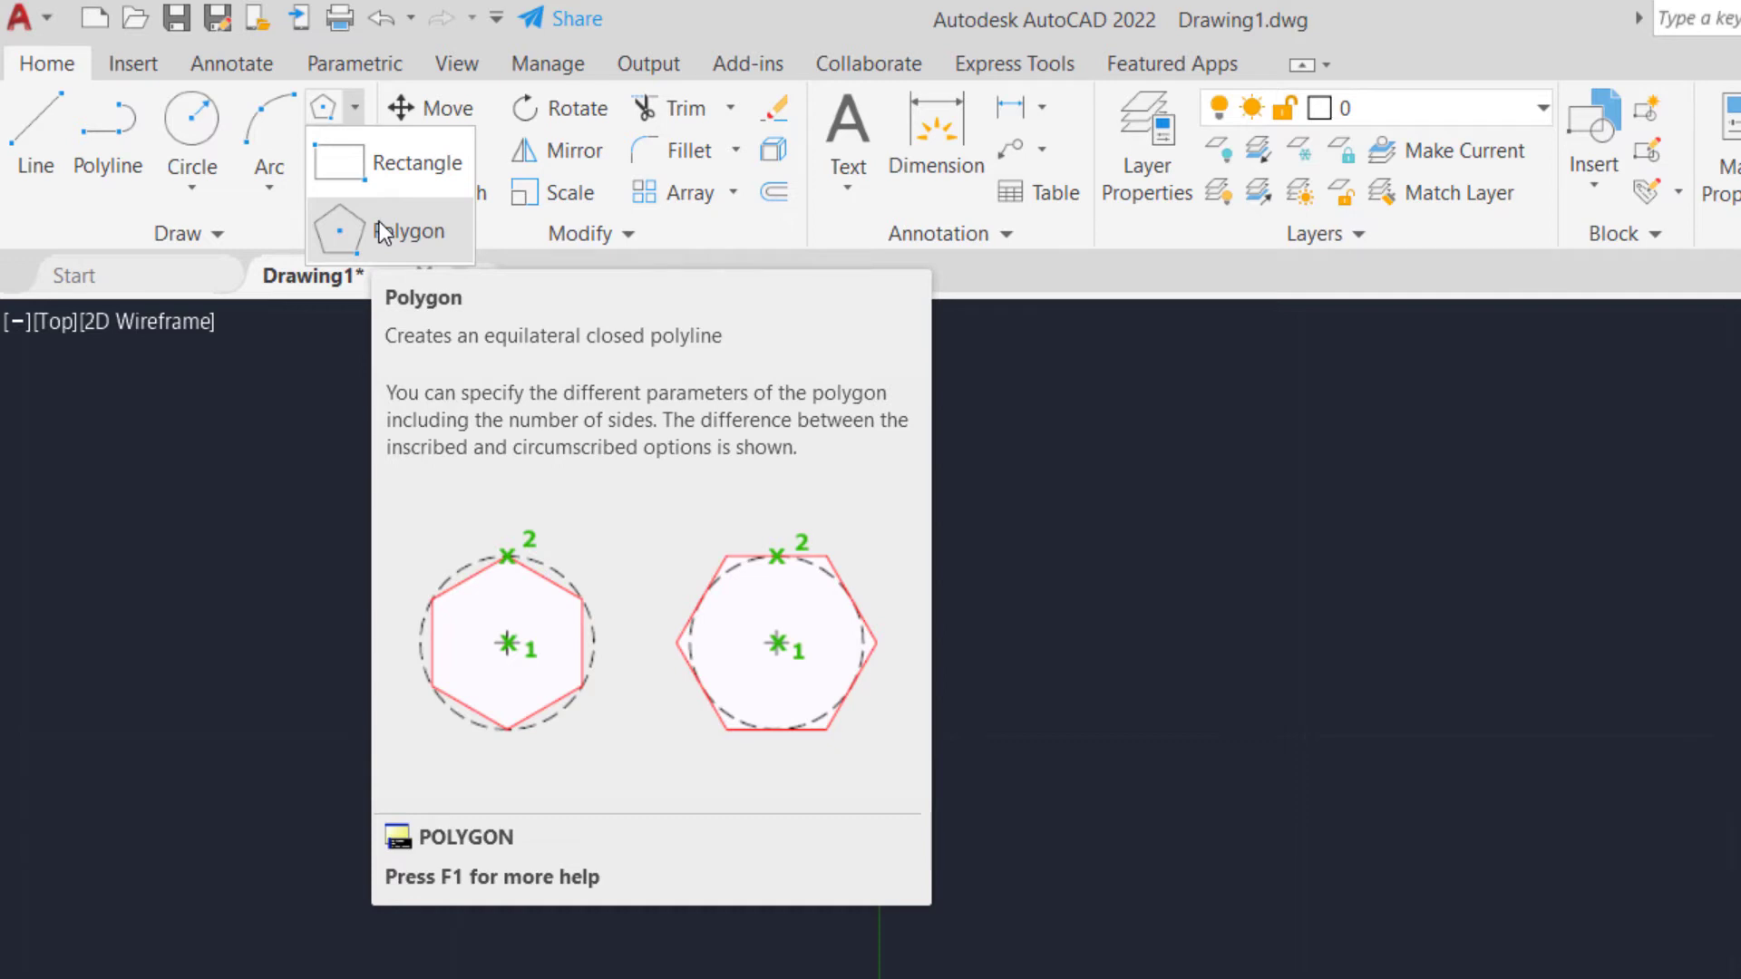
# Start an 8-sided polygon centred at 0,0
pyautogui.click(379, 223)
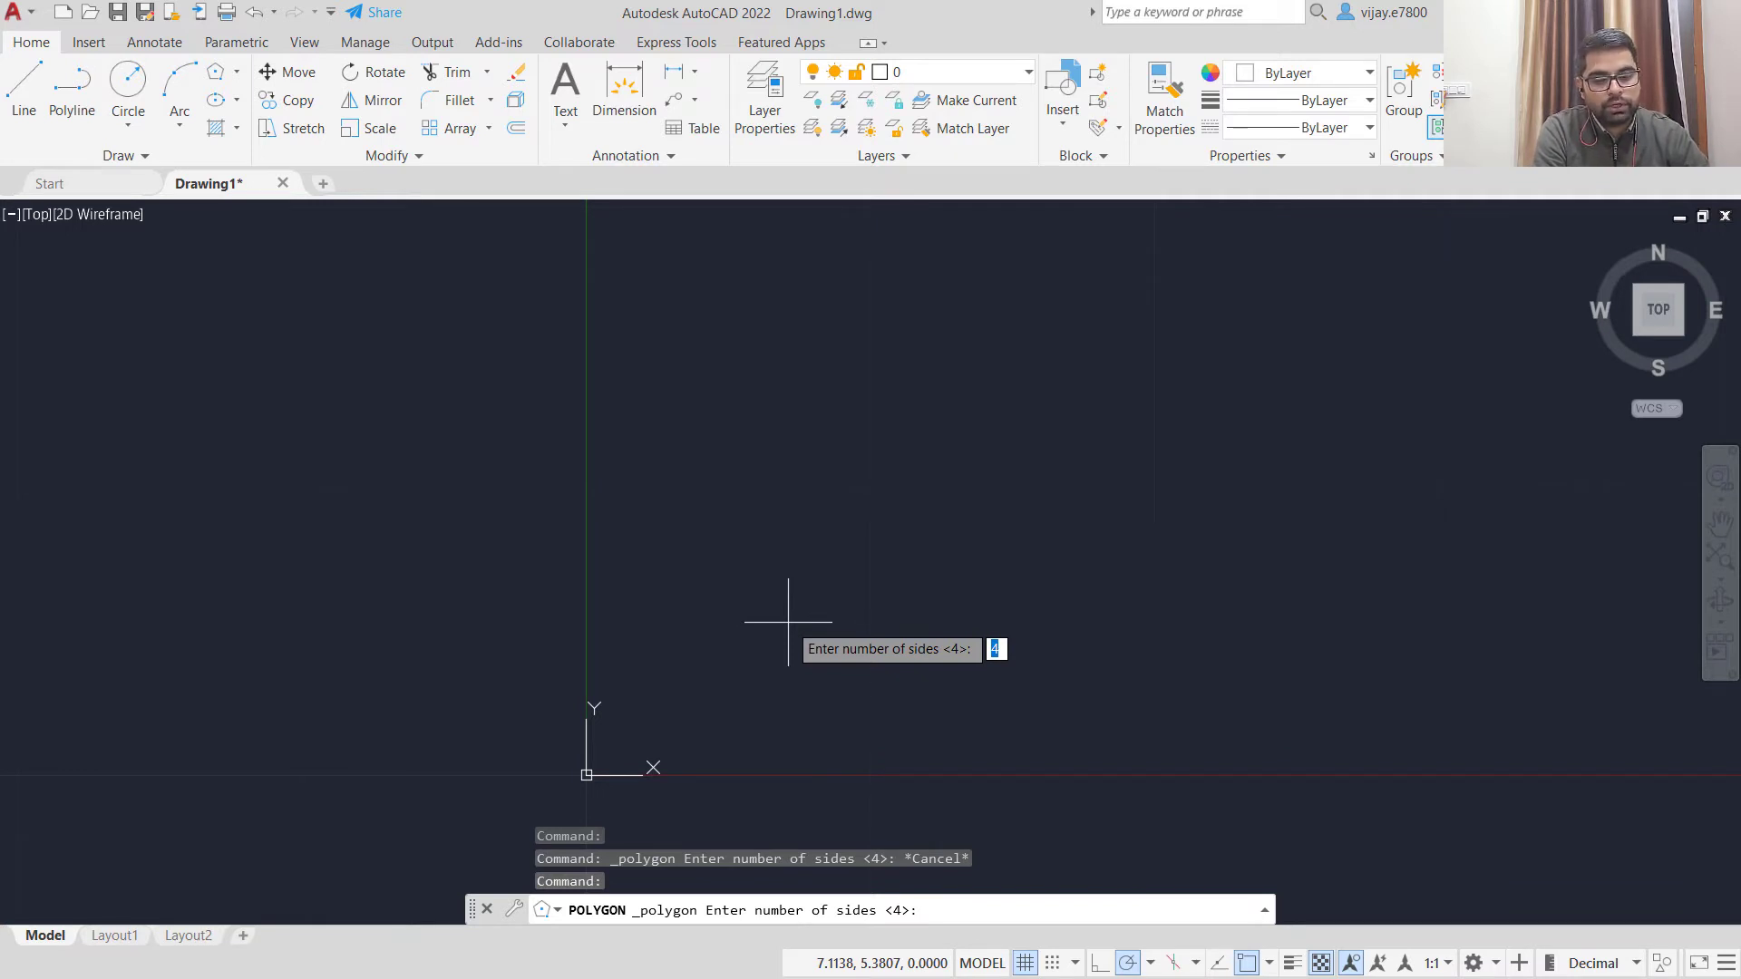
pyautogui.write('8')
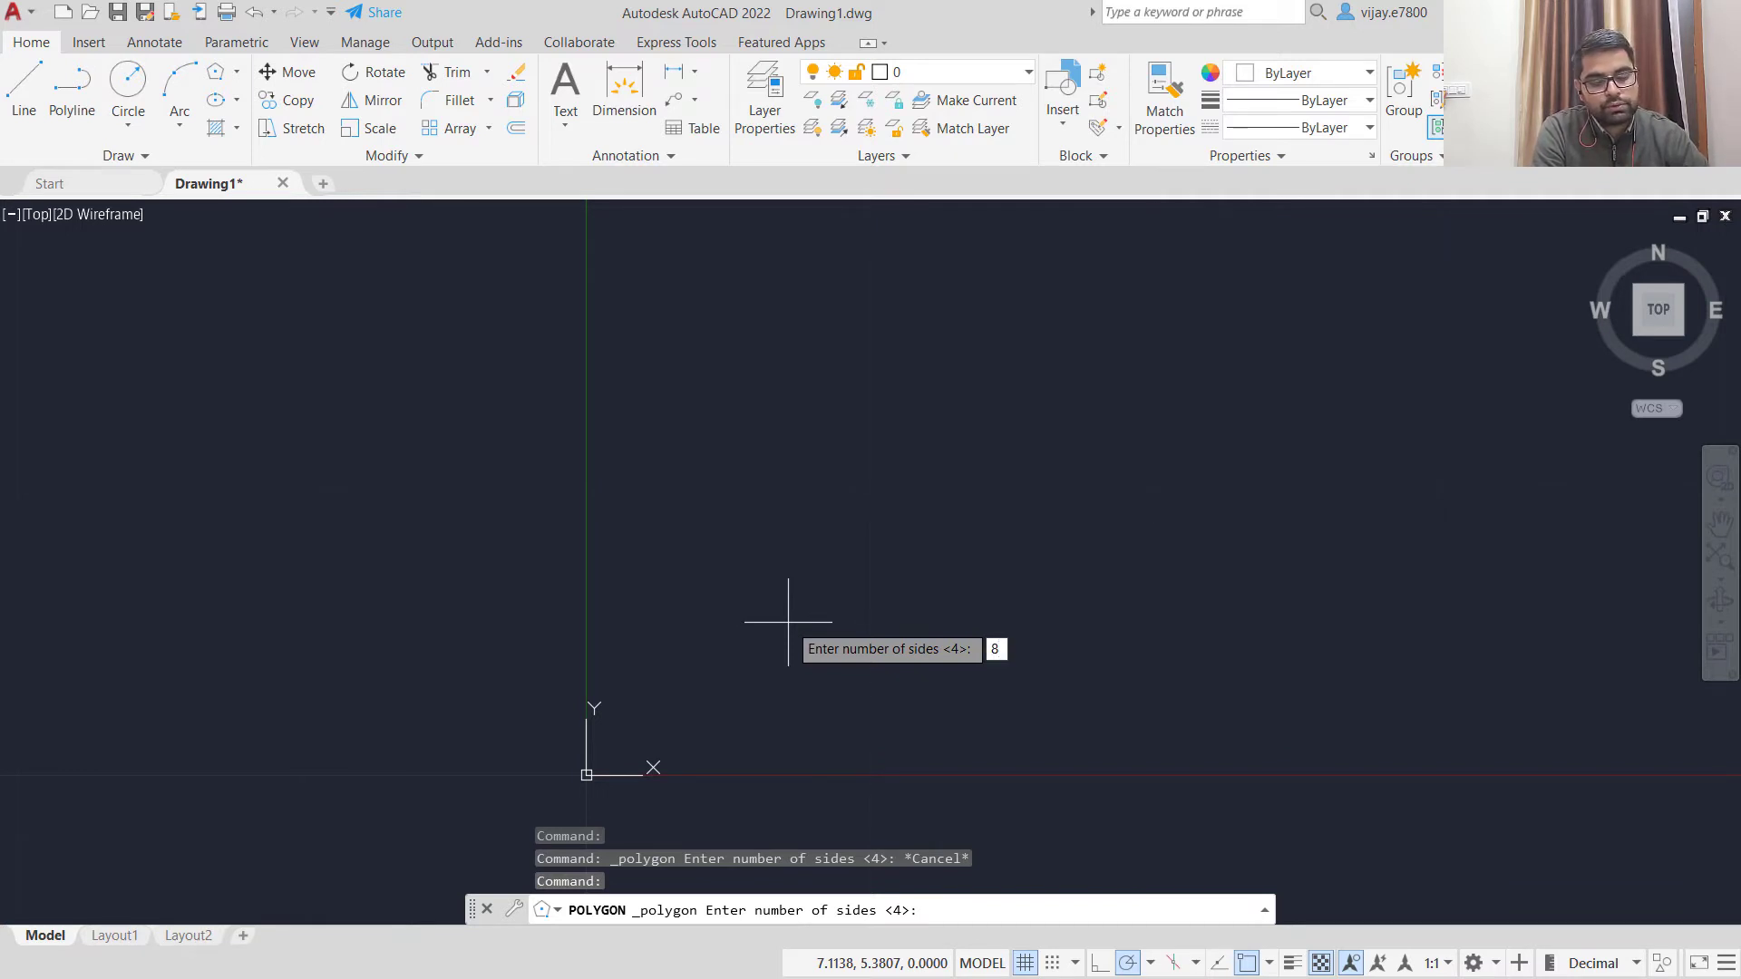
pyautogui.press('Return')
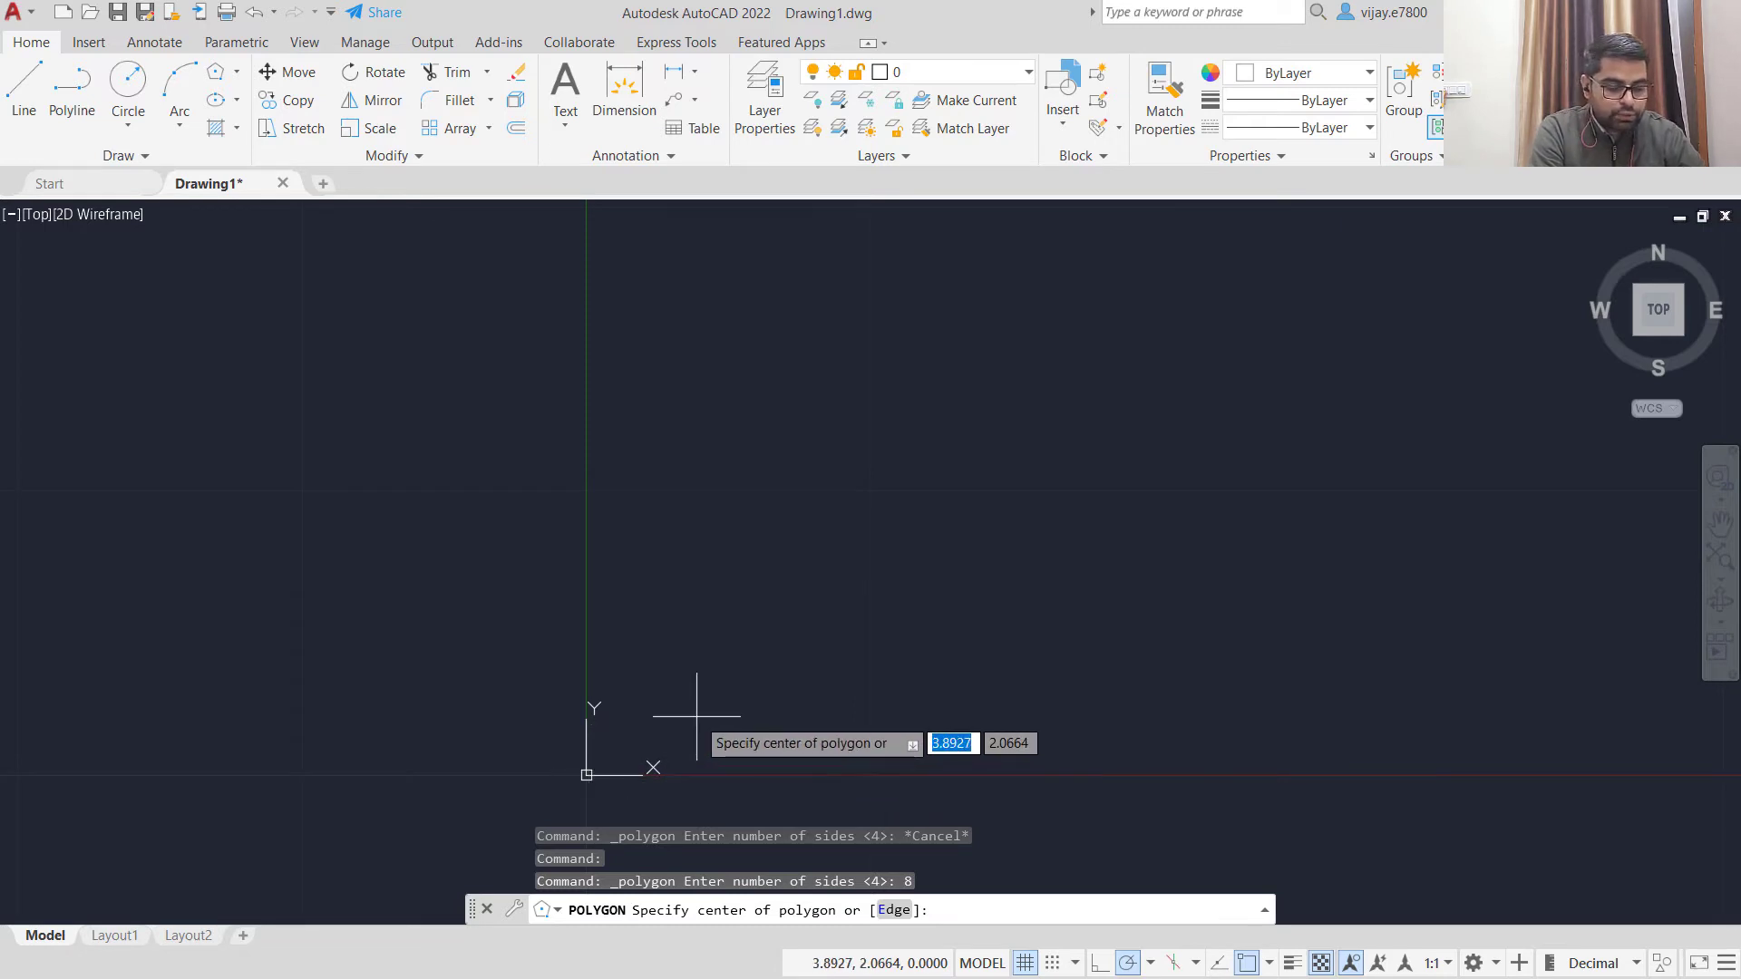
pyautogui.write('0')
pyautogui.press('Tab')
pyautogui.write('0')
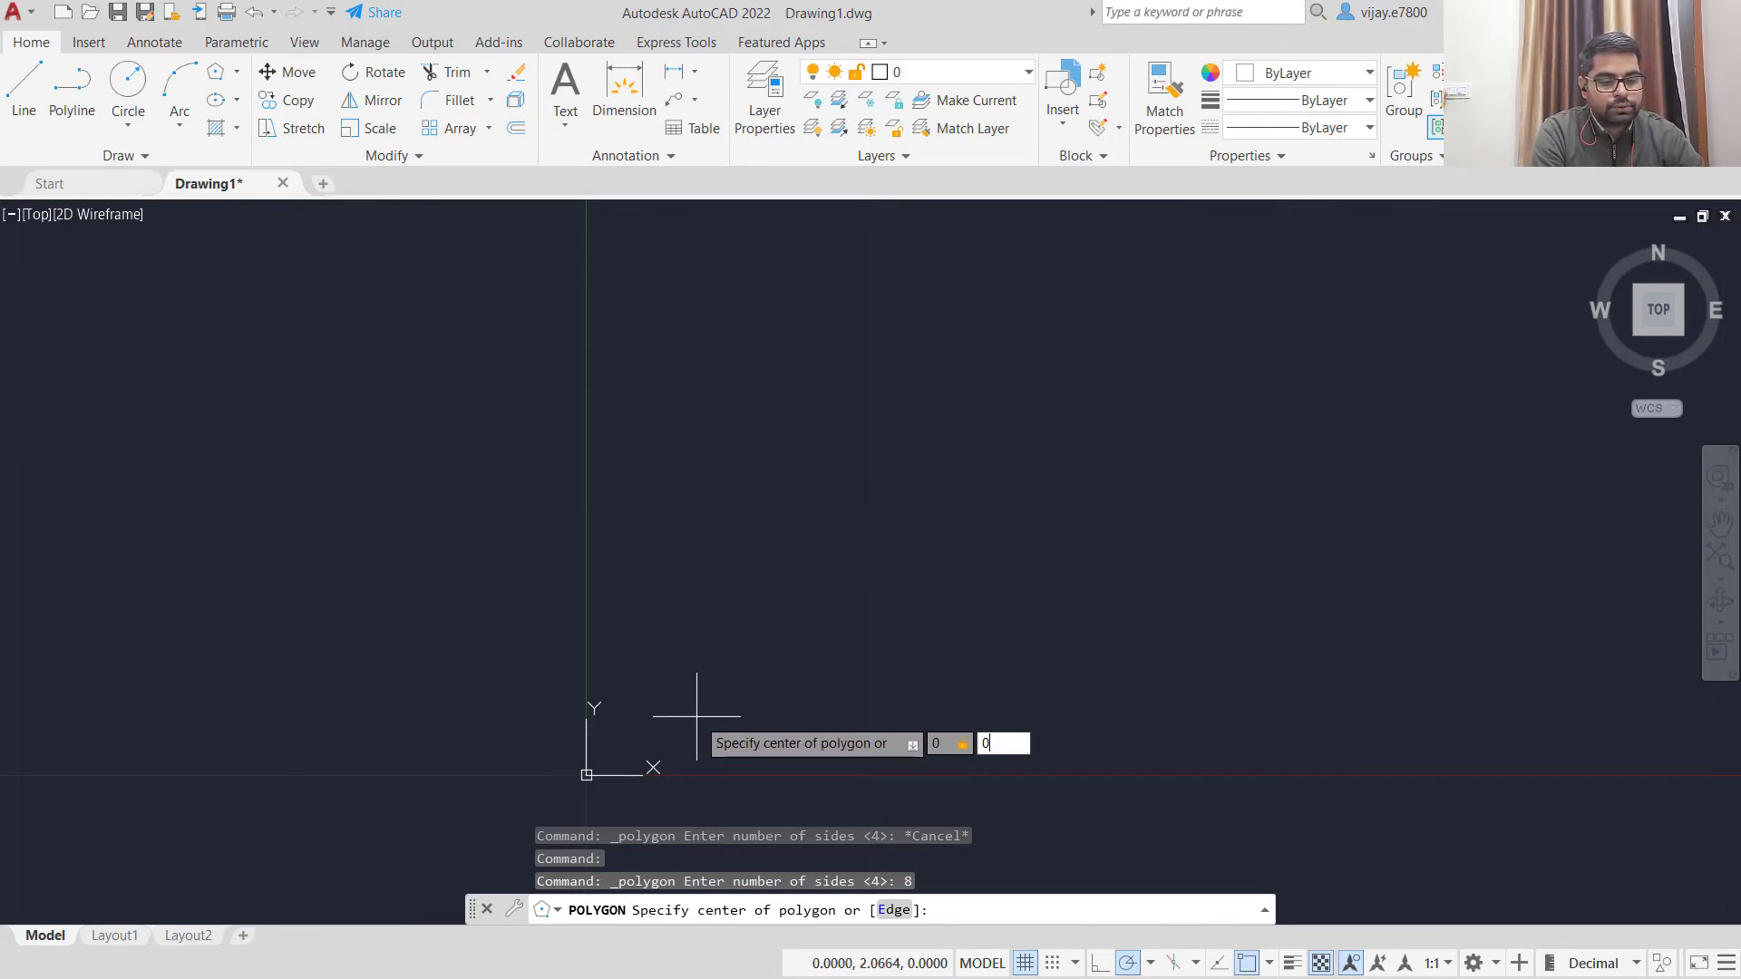
pyautogui.press('Return')
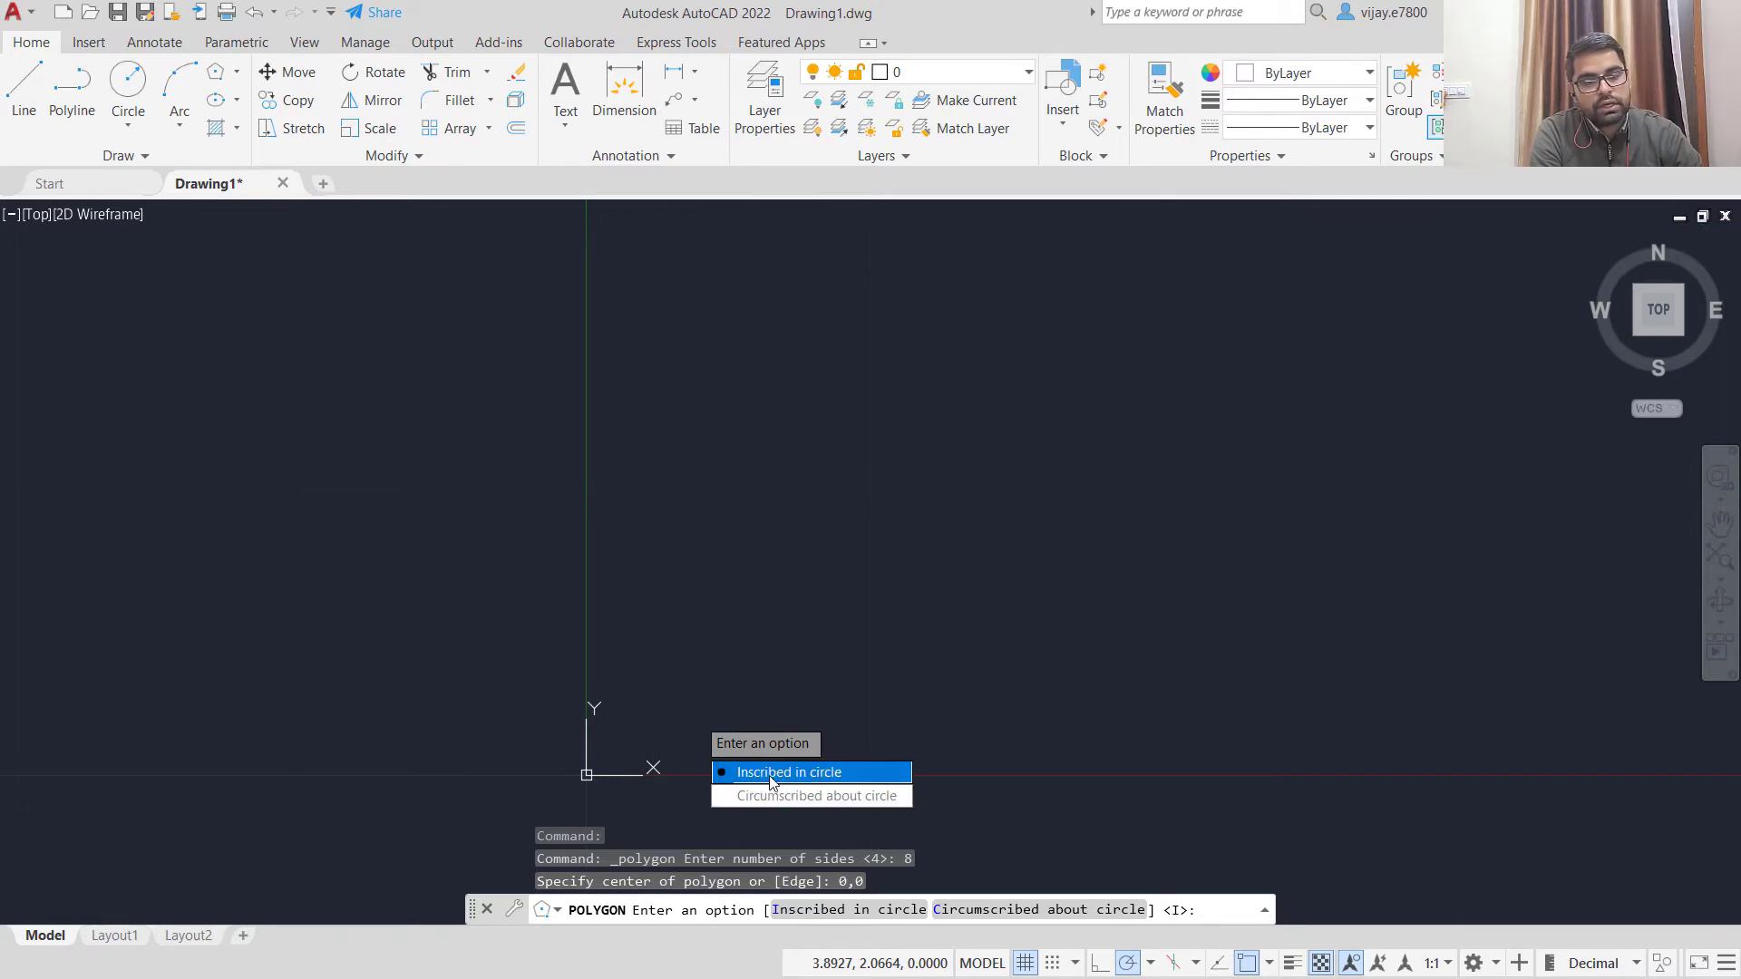
# Make the octagon inscribed in a circle of radius 3
pyautogui.click(773, 772)
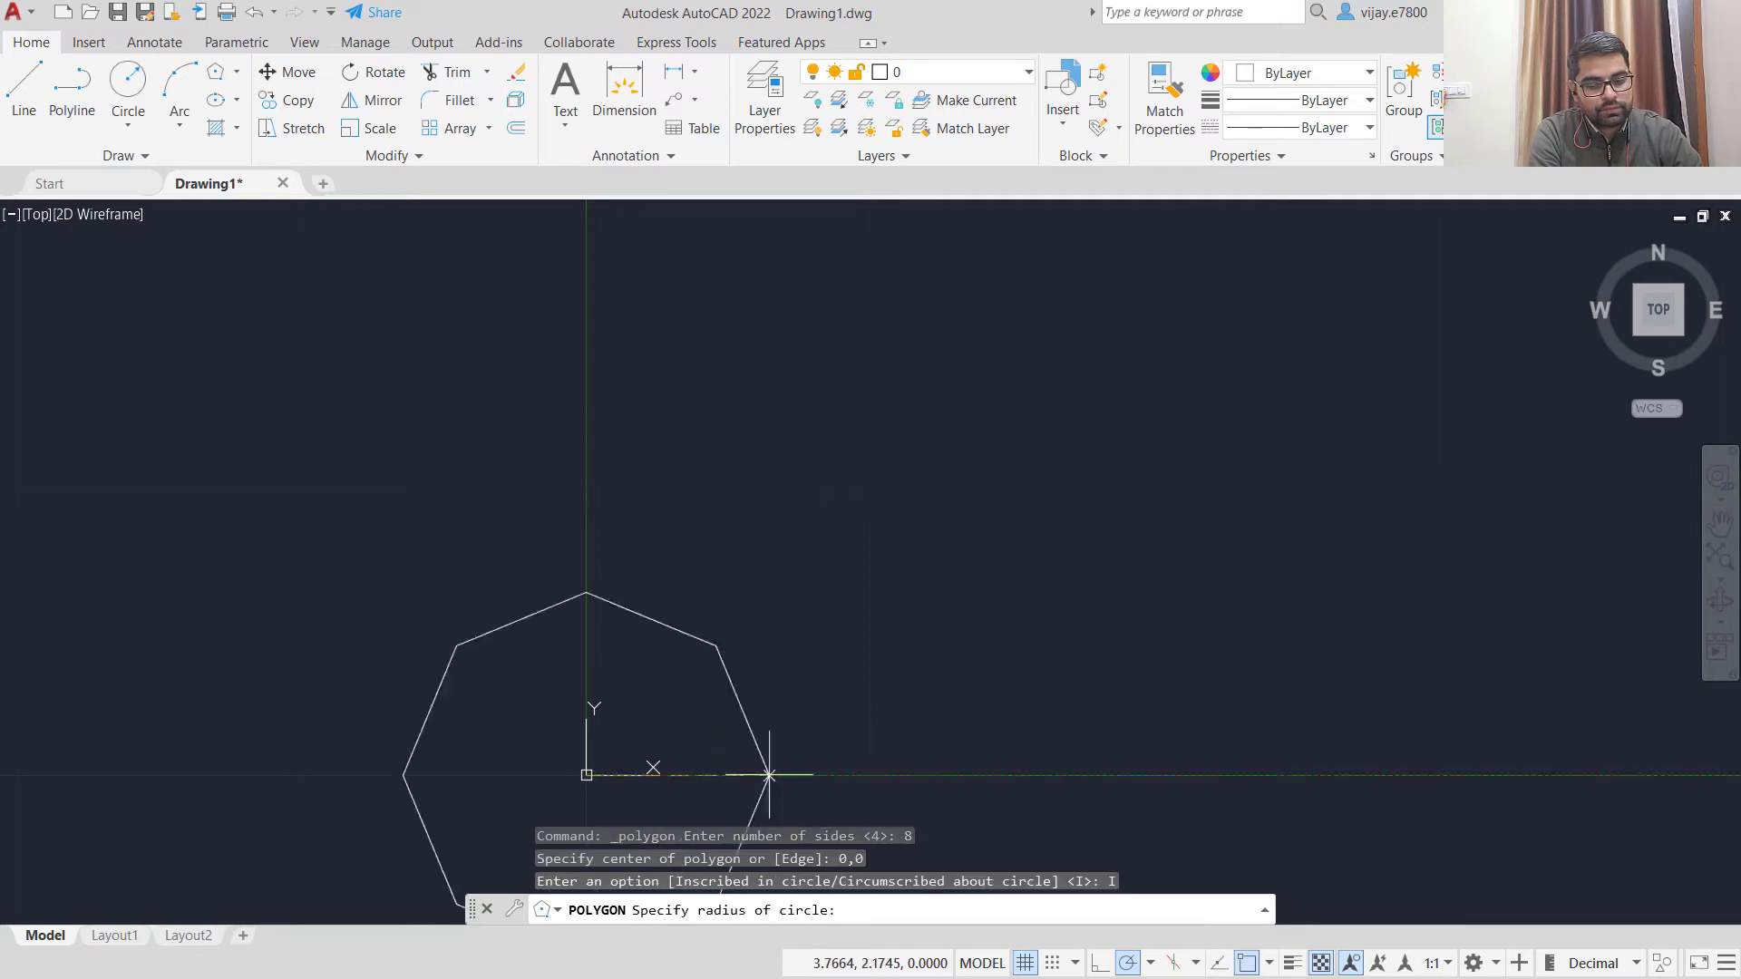
pyautogui.moveTo(692, 681); pyautogui.dragTo(896, 308, button='middle')
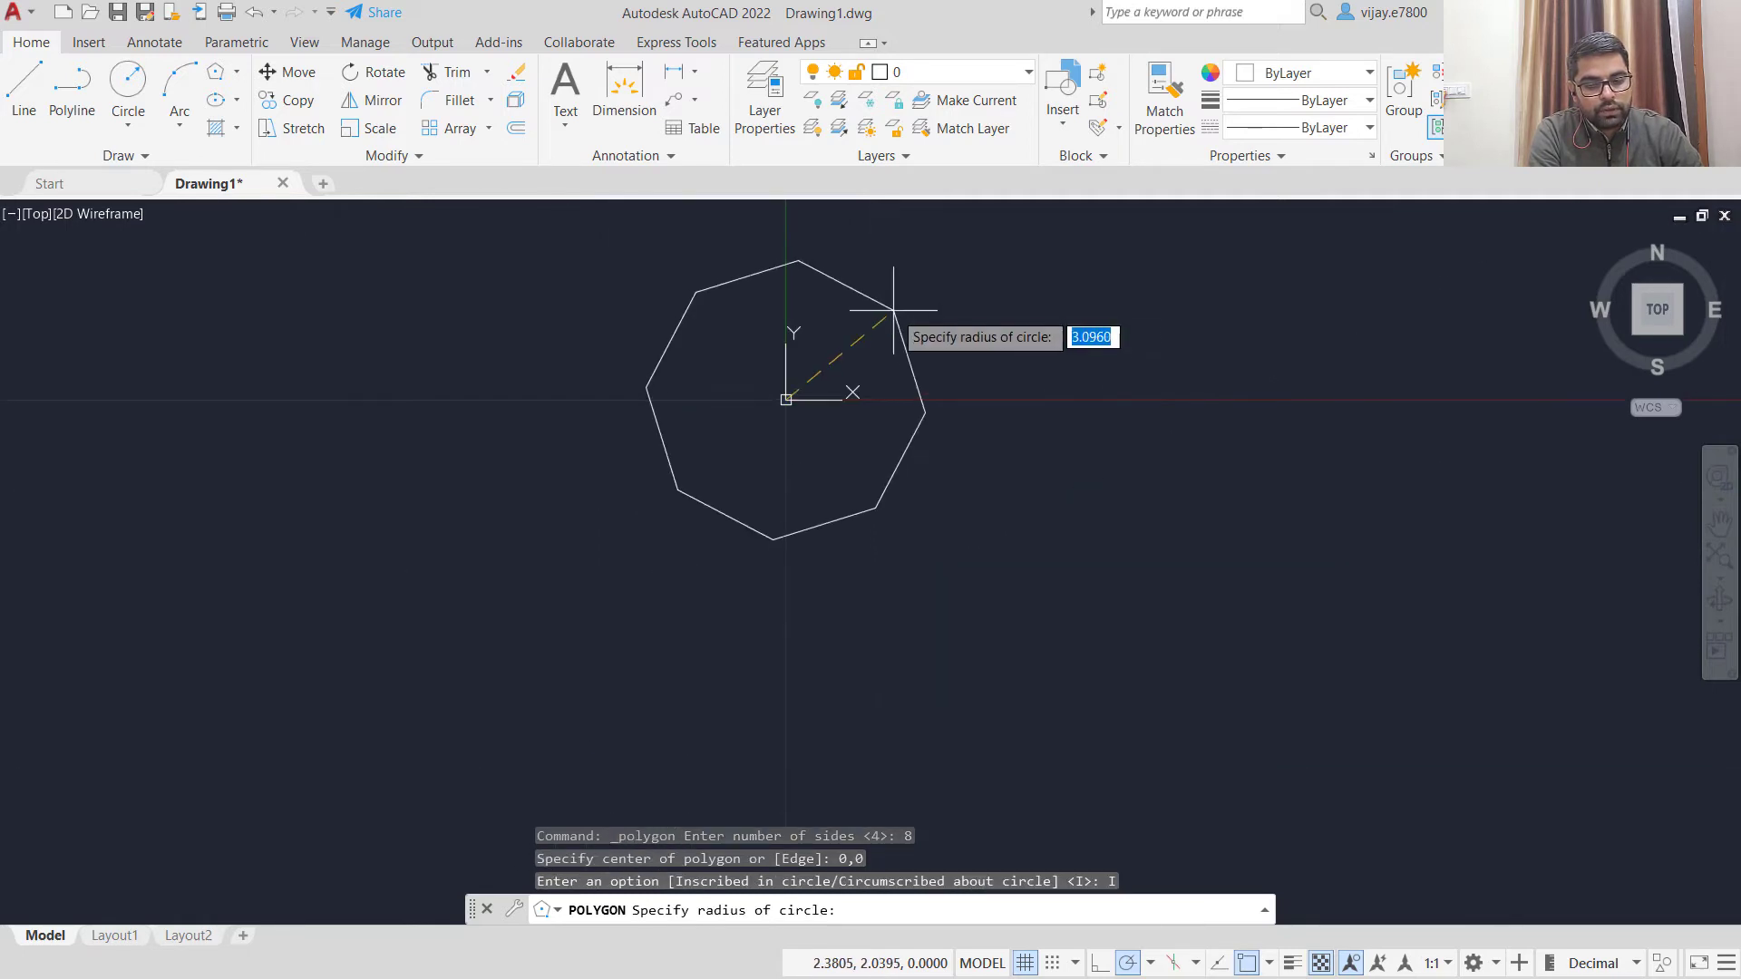
pyautogui.moveTo(885, 372)
pyautogui.mouseDown(button='middle')
pyautogui.moveTo(846, 500)
pyautogui.moveTo(788, 518)
pyautogui.mouseUp(button='middle')
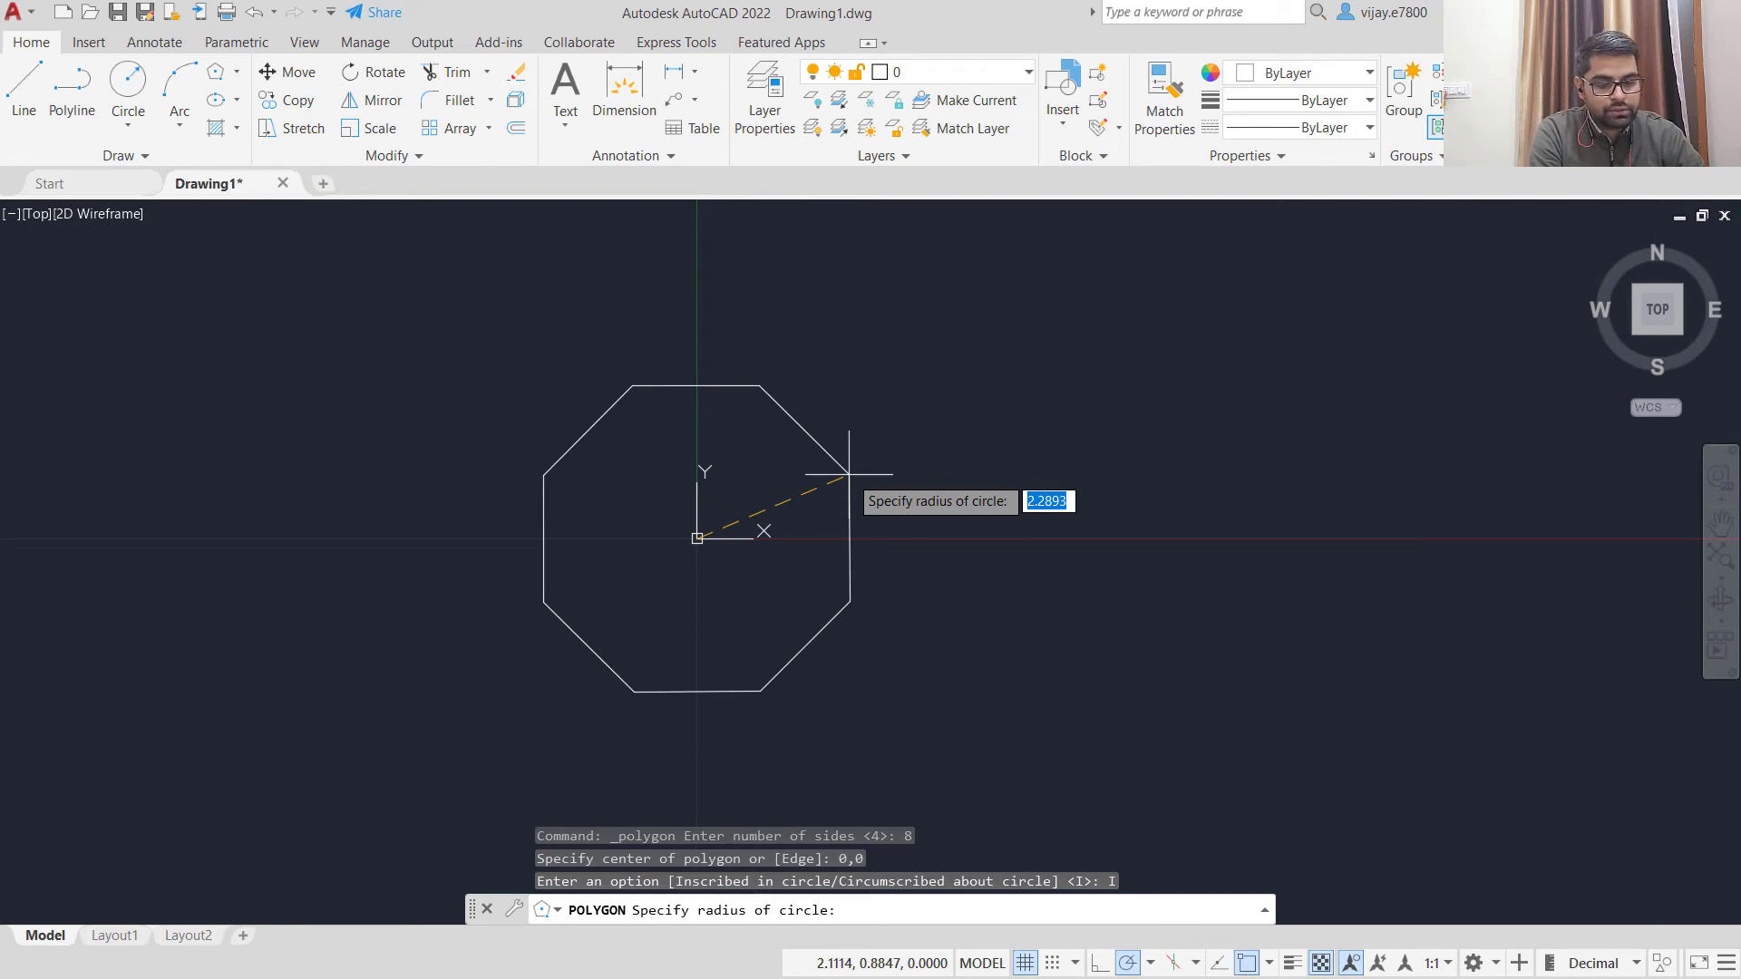
pyautogui.write('3')
pyautogui.press('Return')
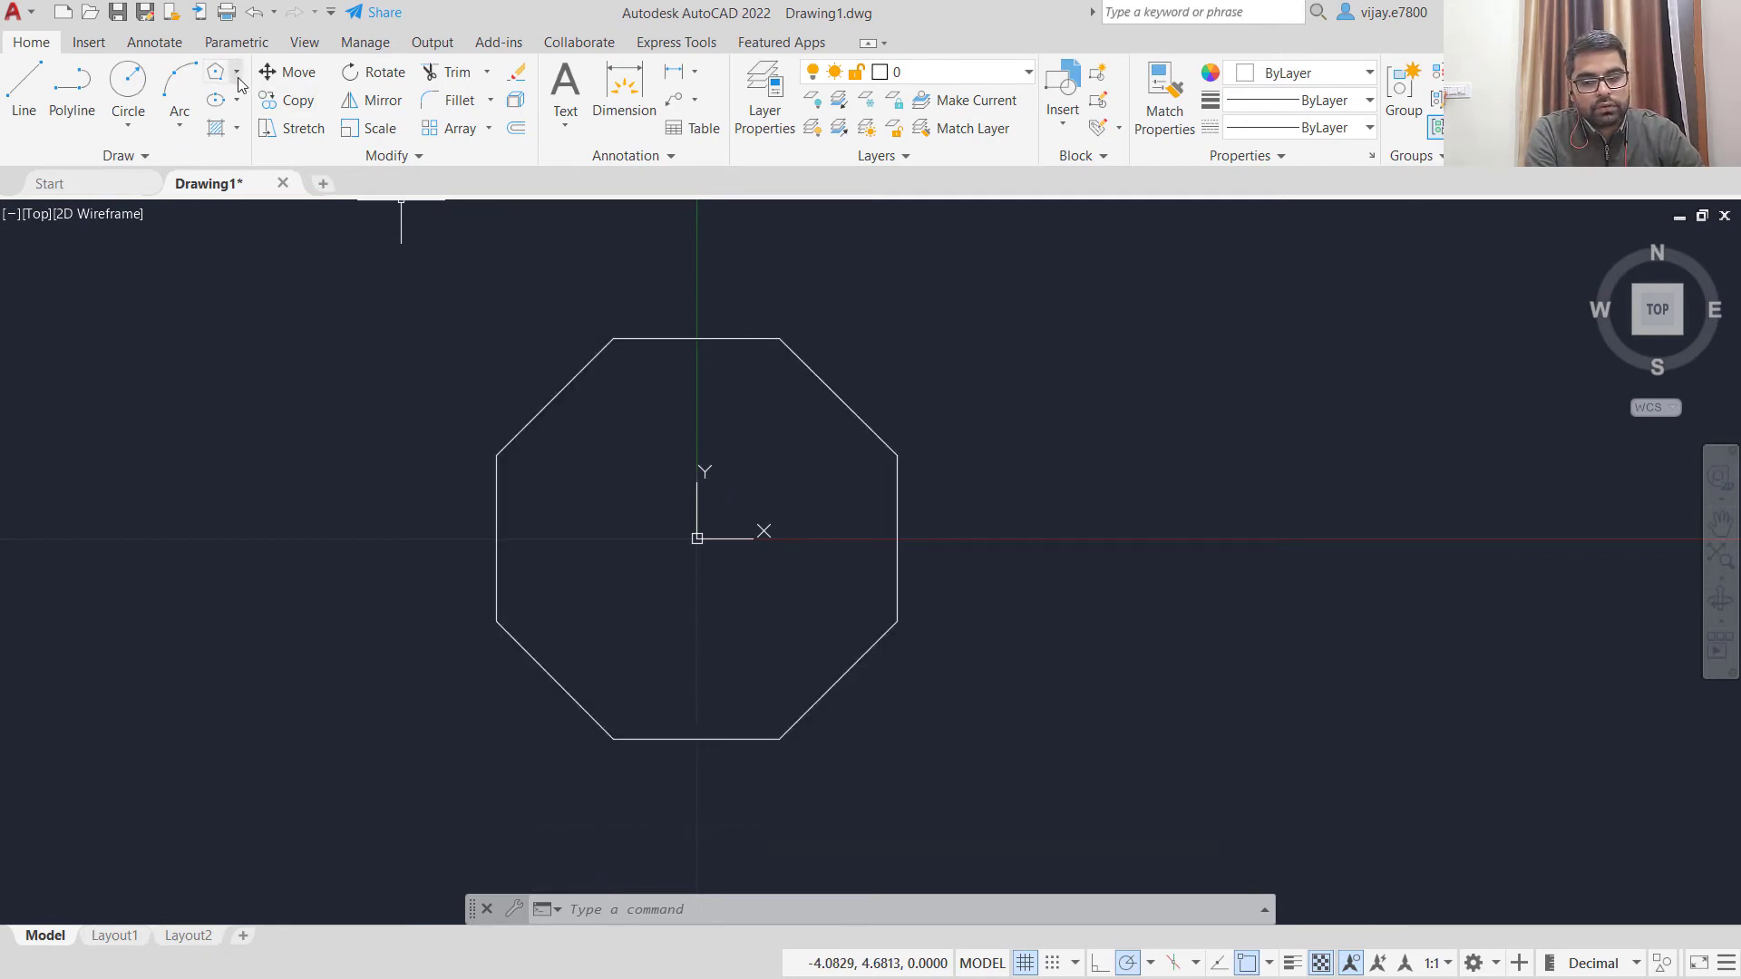
# Repeat POLYGON for an 8-sided polygon at 0,0, circumscribed about a radius-3 circle
pyautogui.rightClick(370, 299)
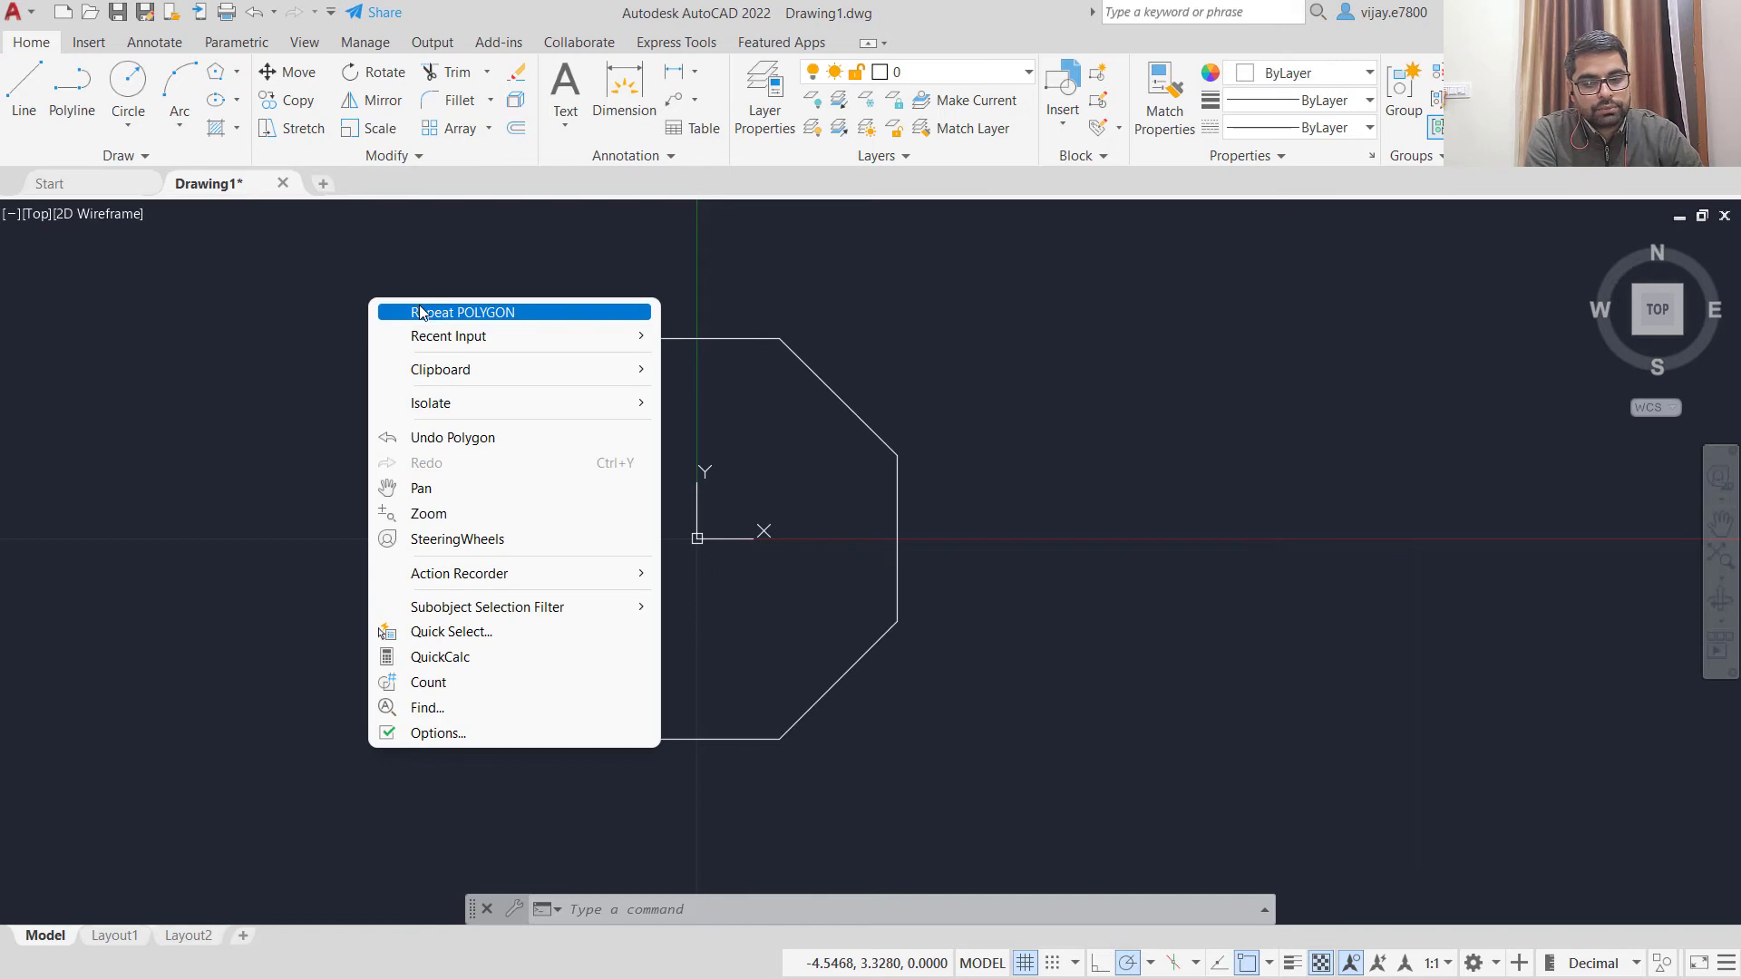
pyautogui.click(418, 308)
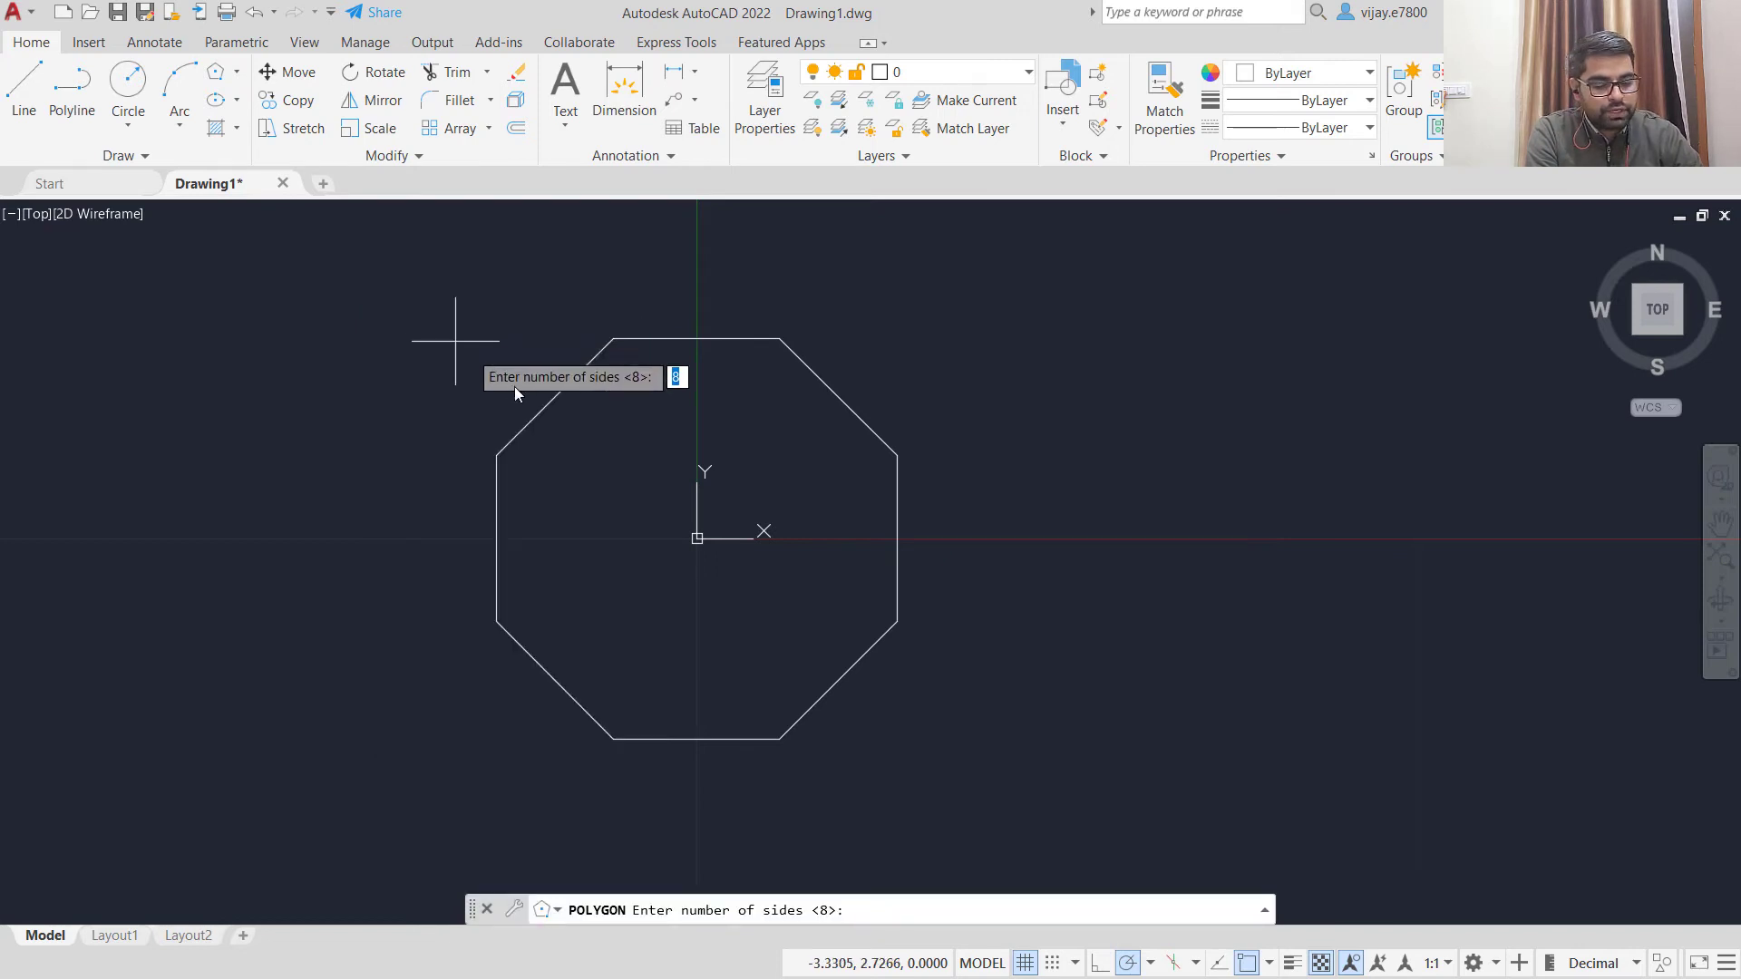
pyautogui.write('8')
pyautogui.press('Return')
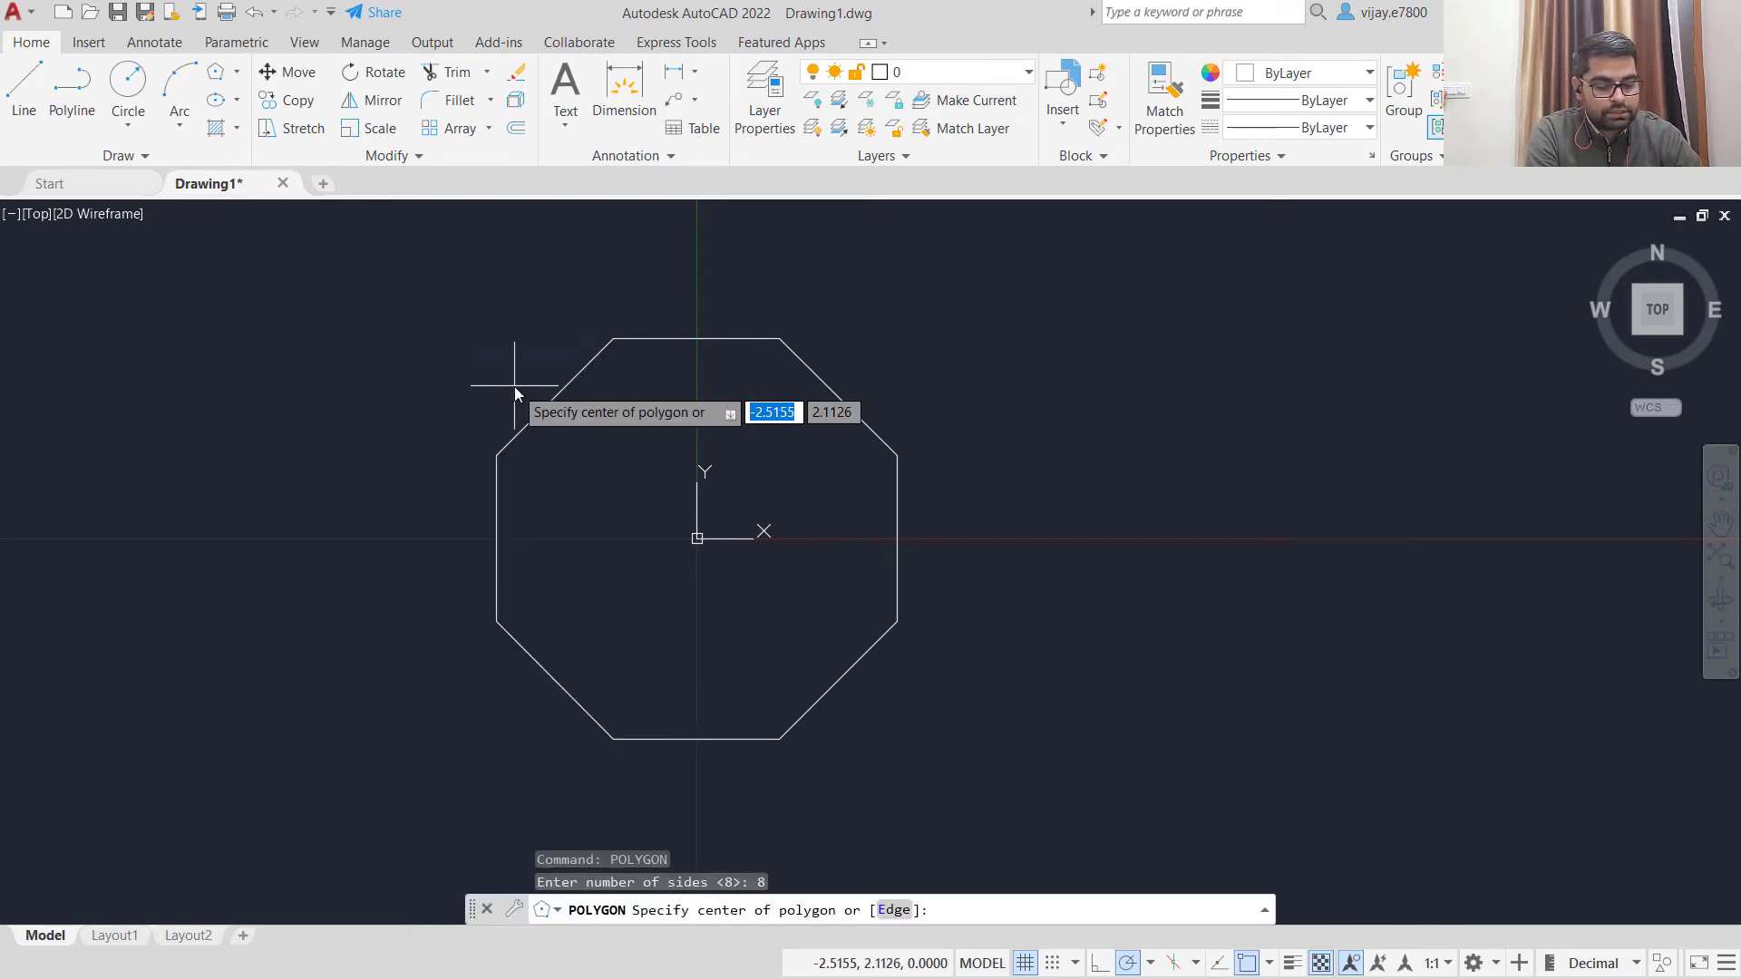
pyautogui.write('0,0')
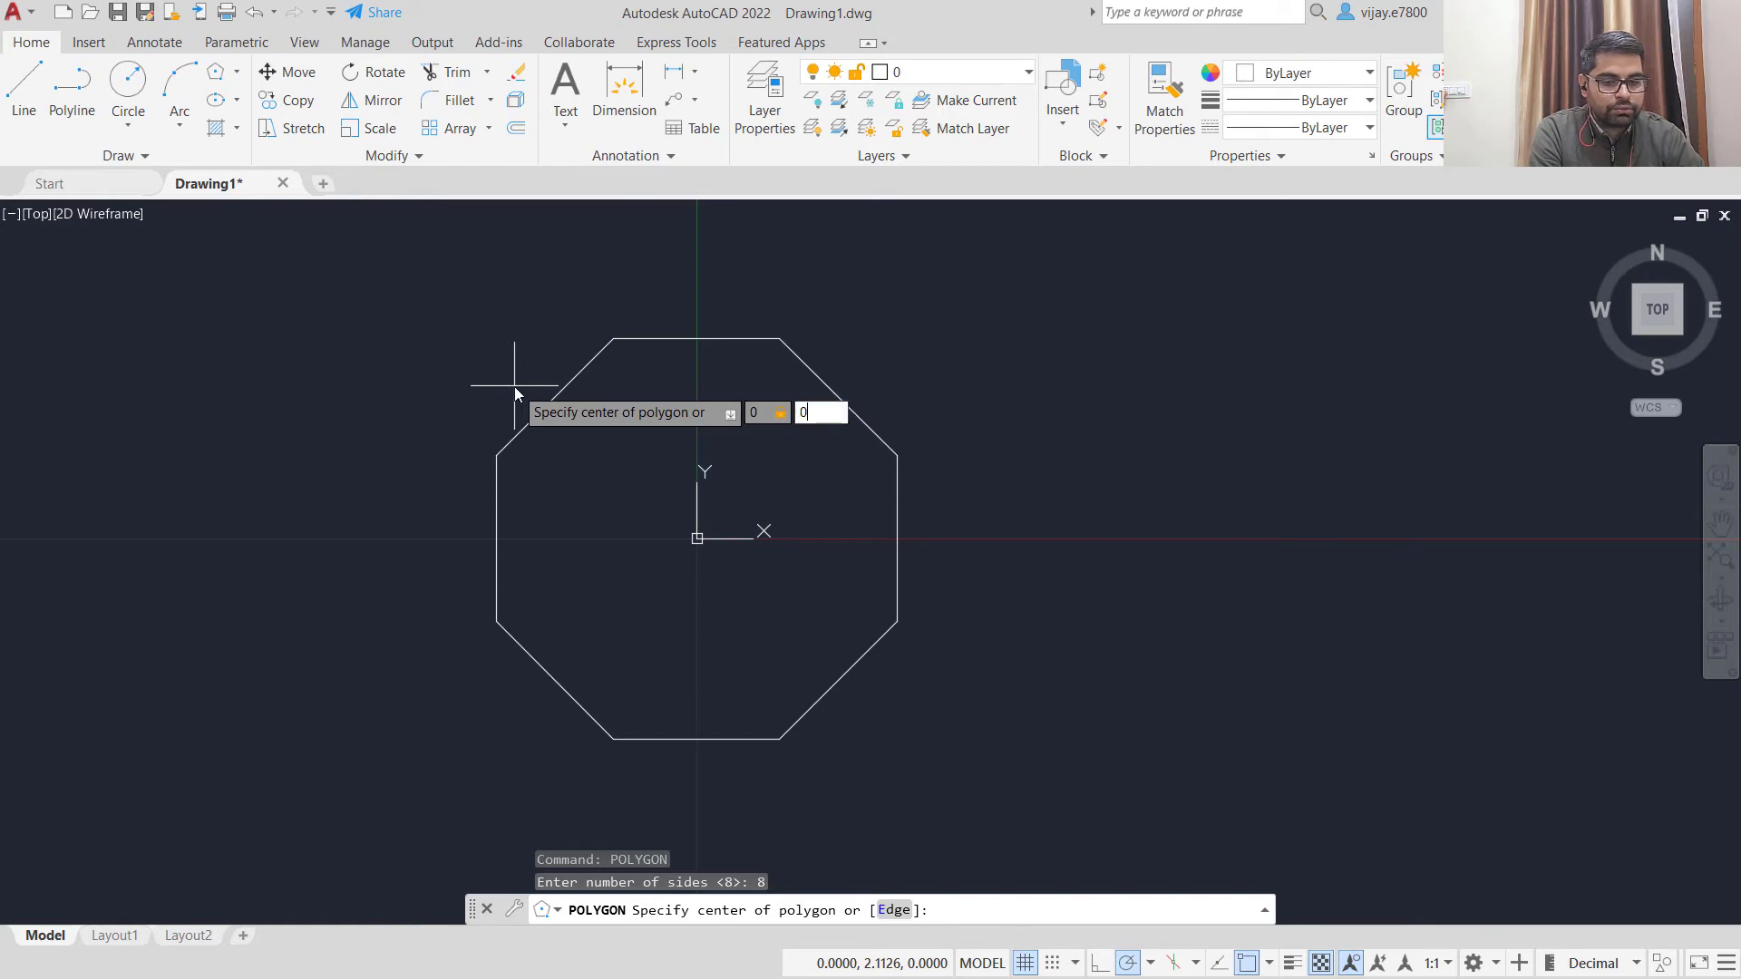
pyautogui.press('Return')
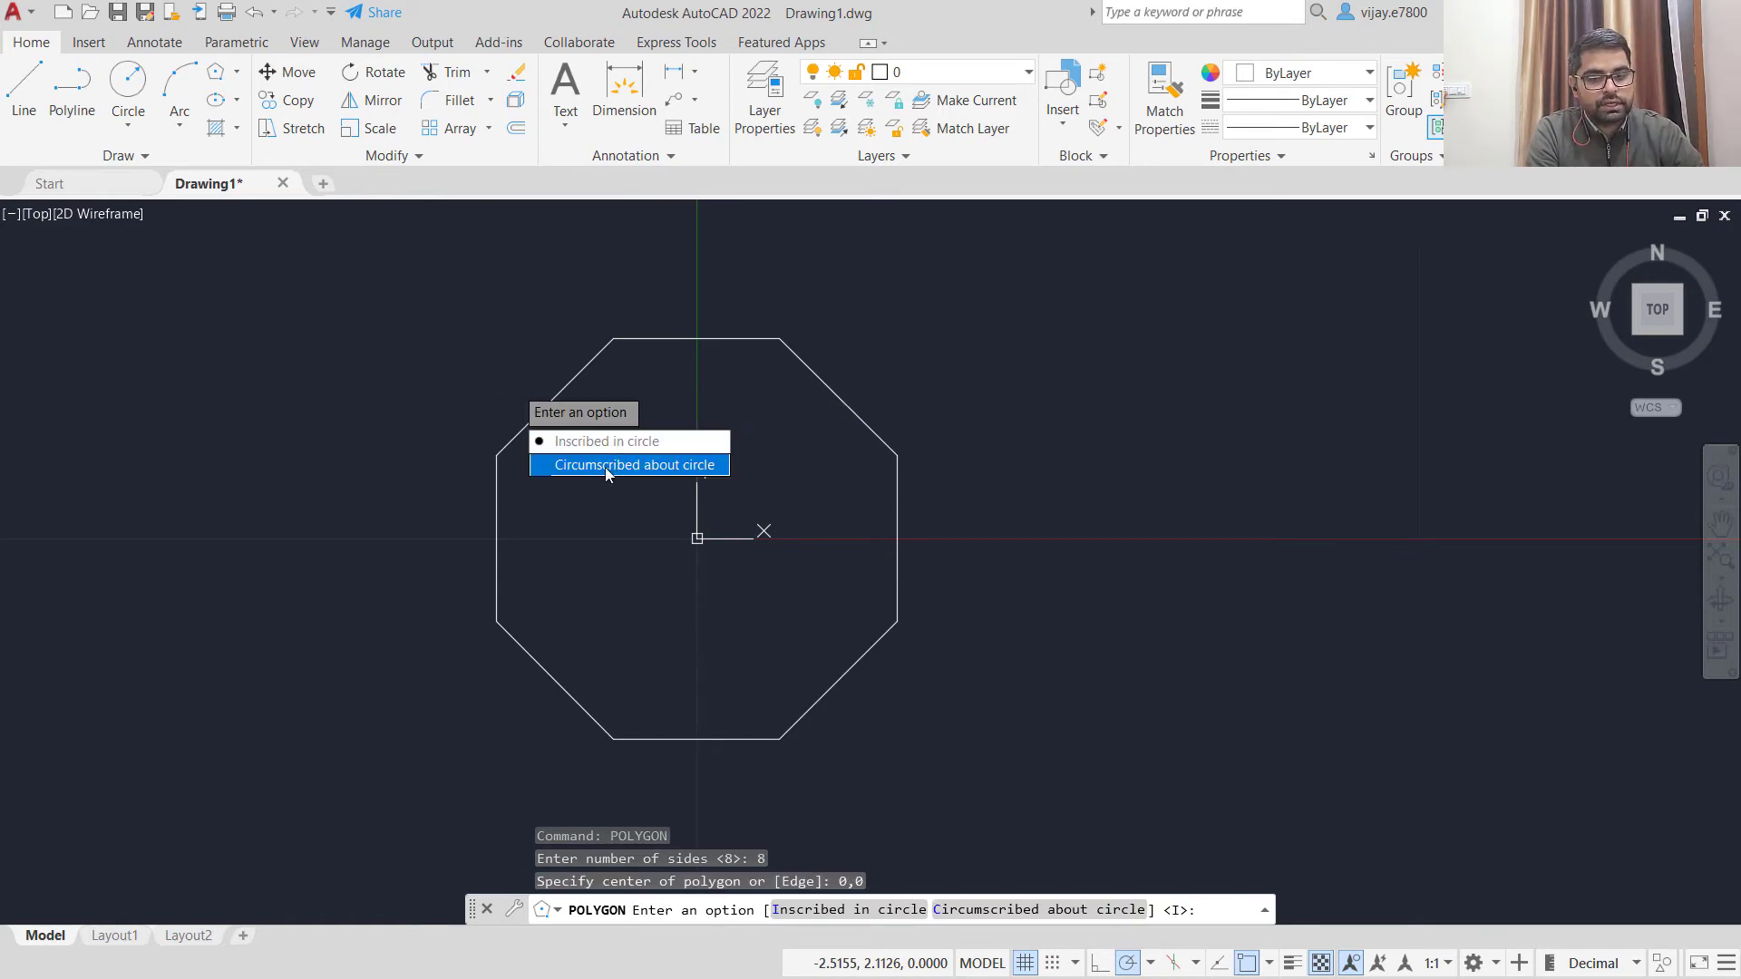
pyautogui.click(605, 465)
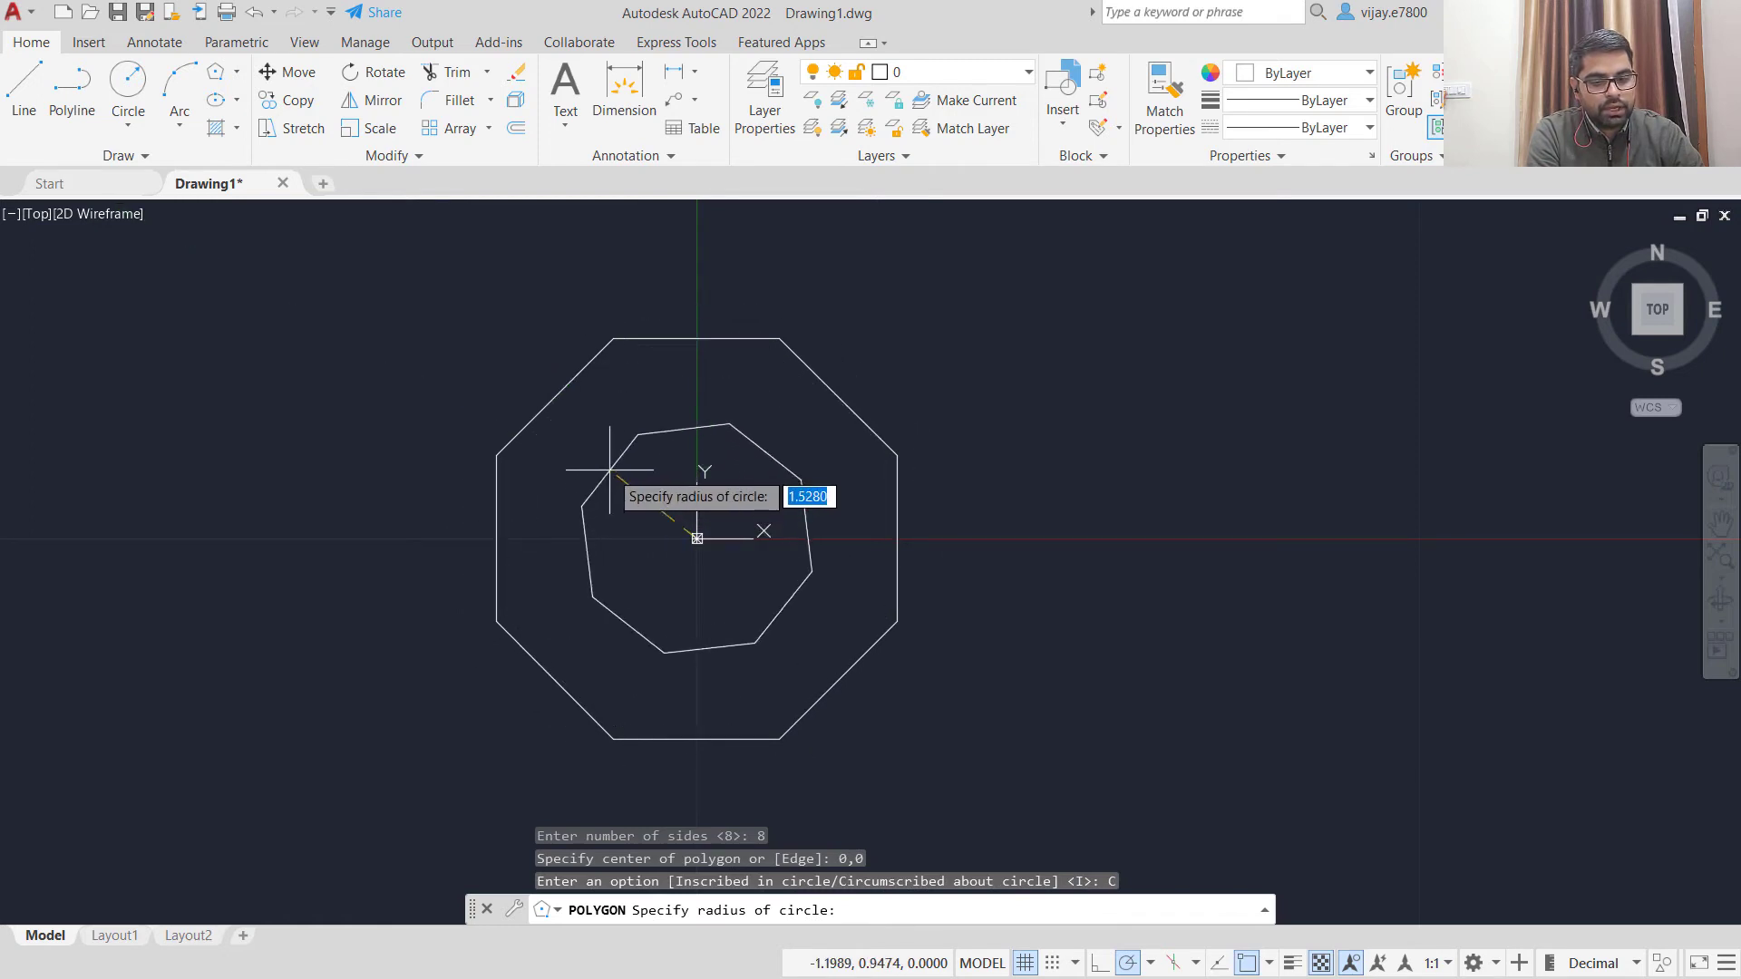
pyautogui.write('3')
pyautogui.press('Return')
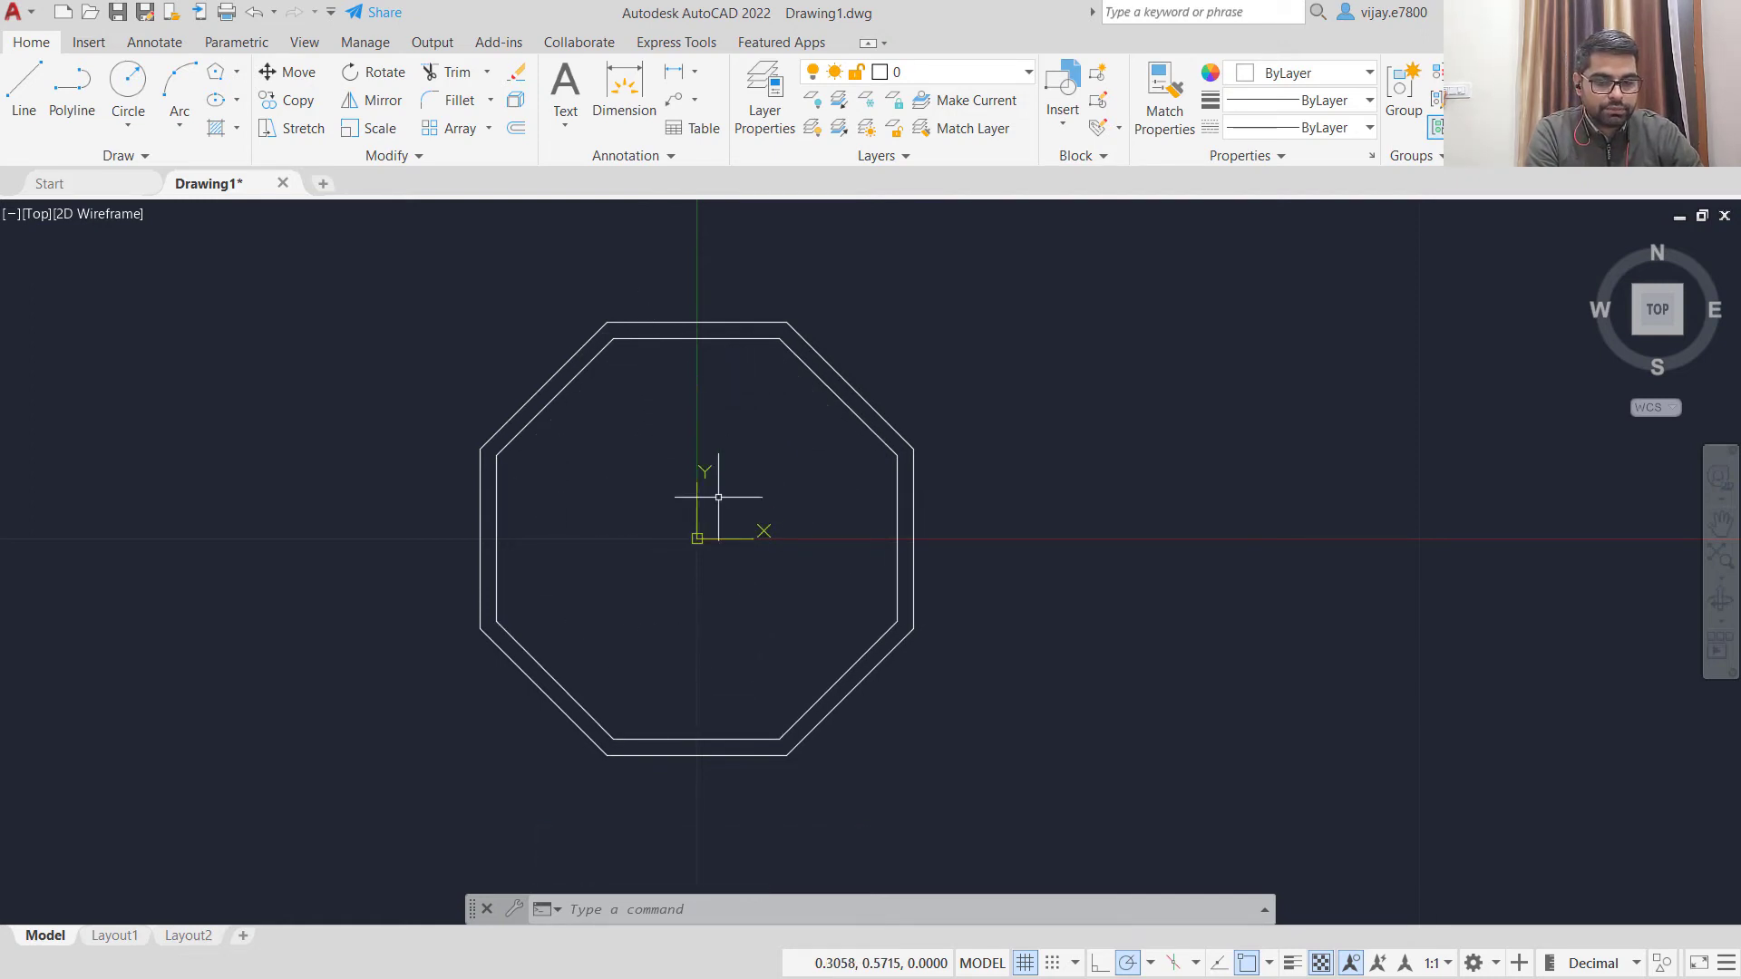
# Draw a Center-Radius circle at 0,0 with radius 3
pyautogui.click(136, 91)
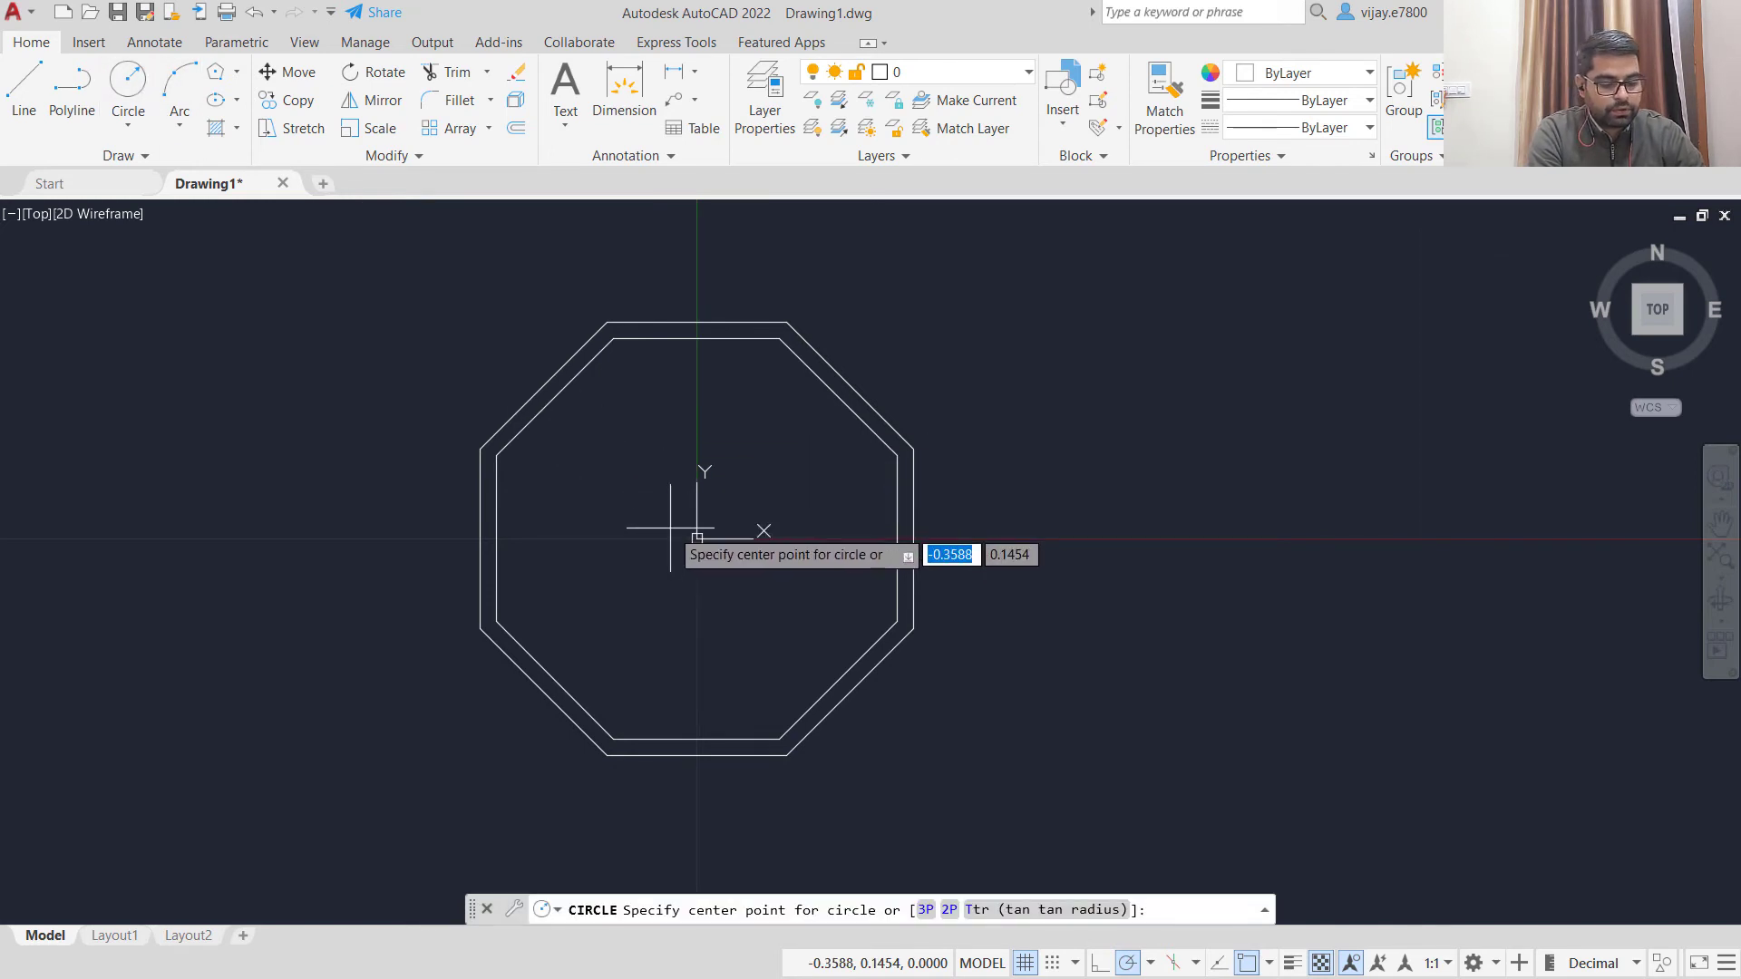
pyautogui.press('Tab')
pyautogui.write('0')
pyautogui.press('Return')
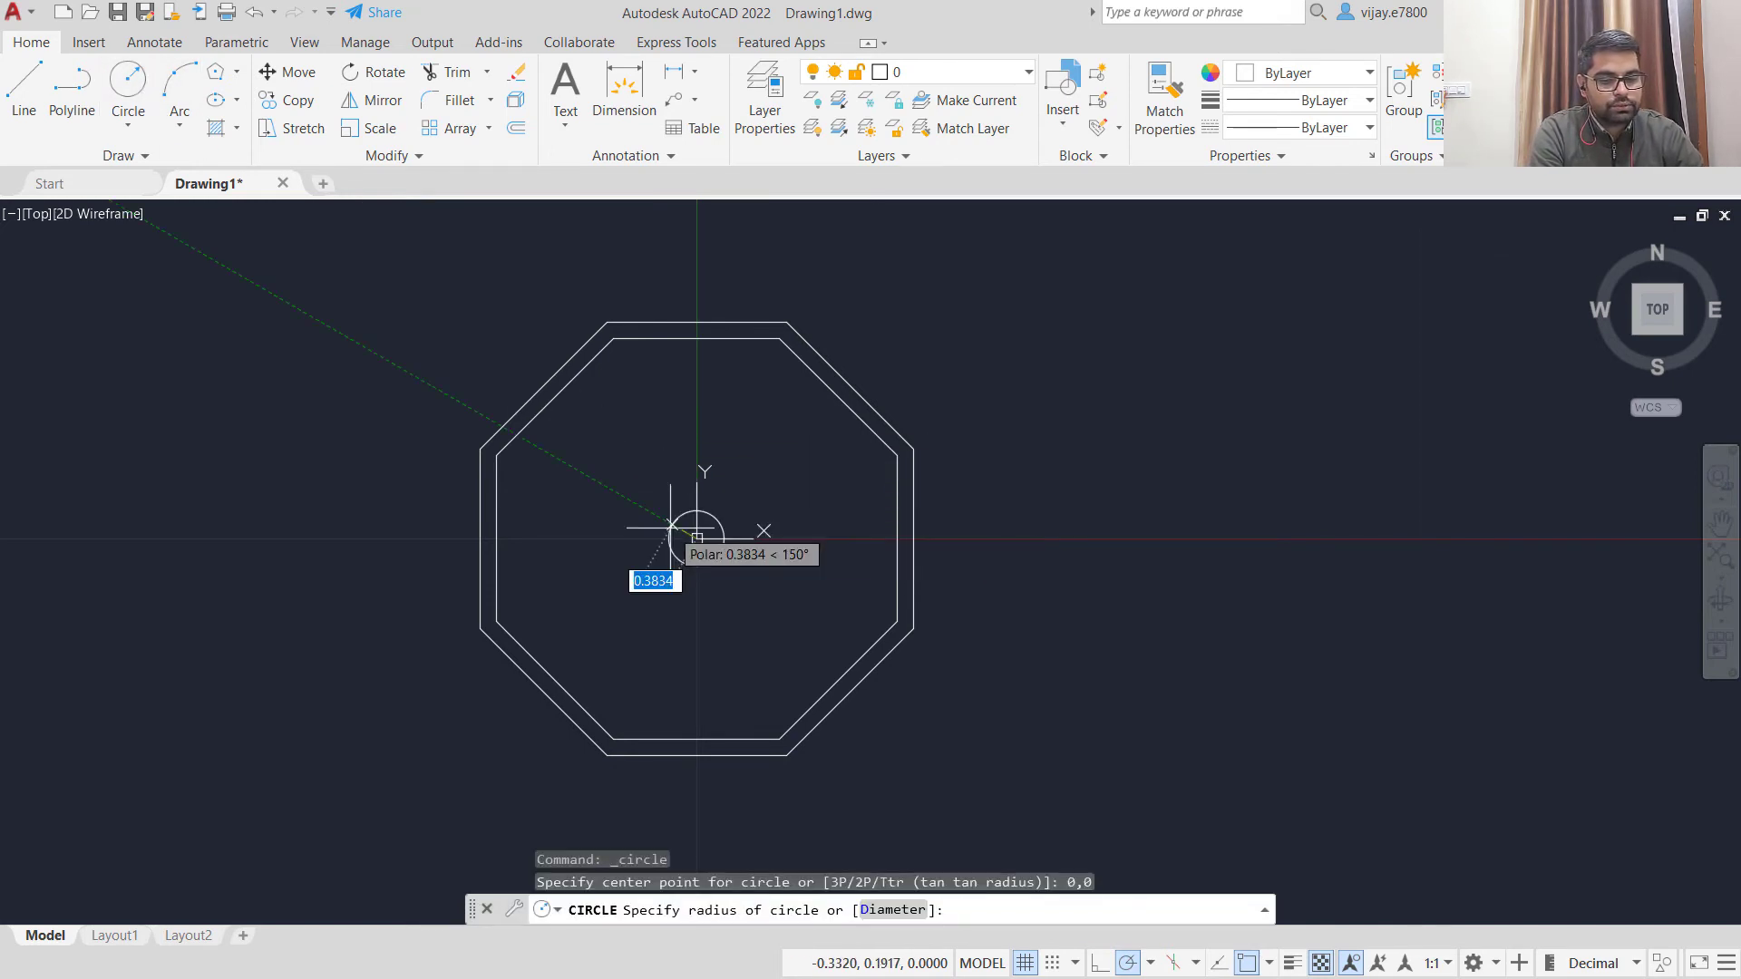
pyautogui.write('3')
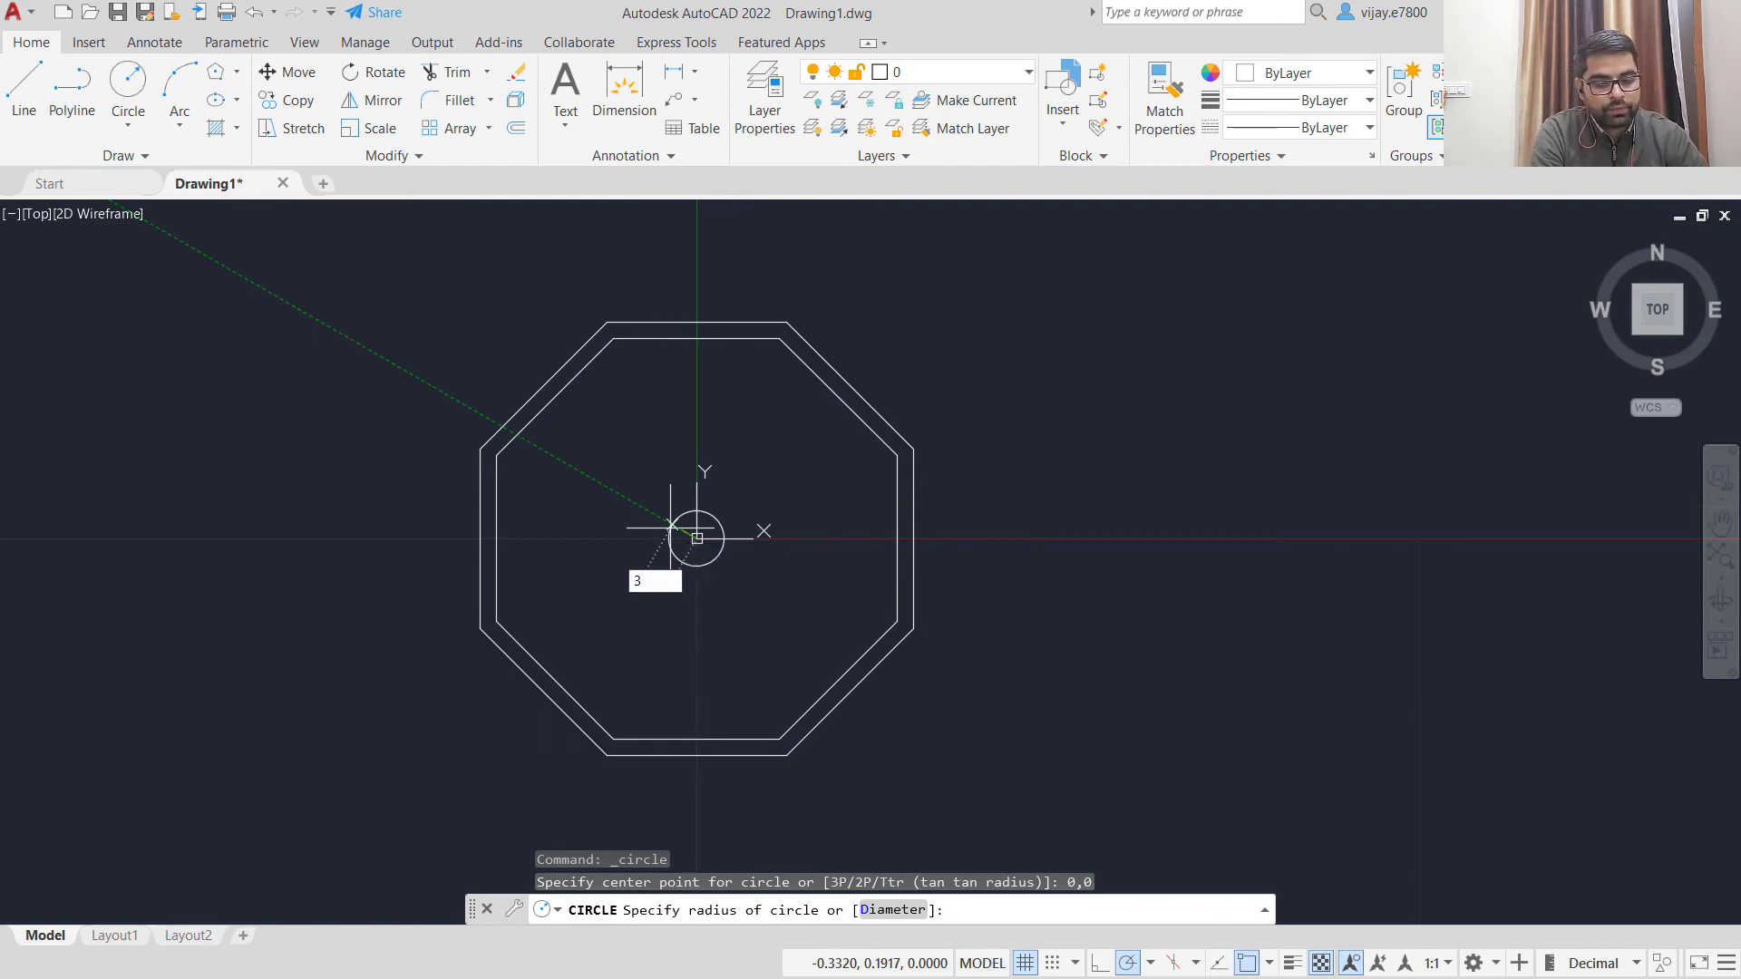
pyautogui.press('Return')
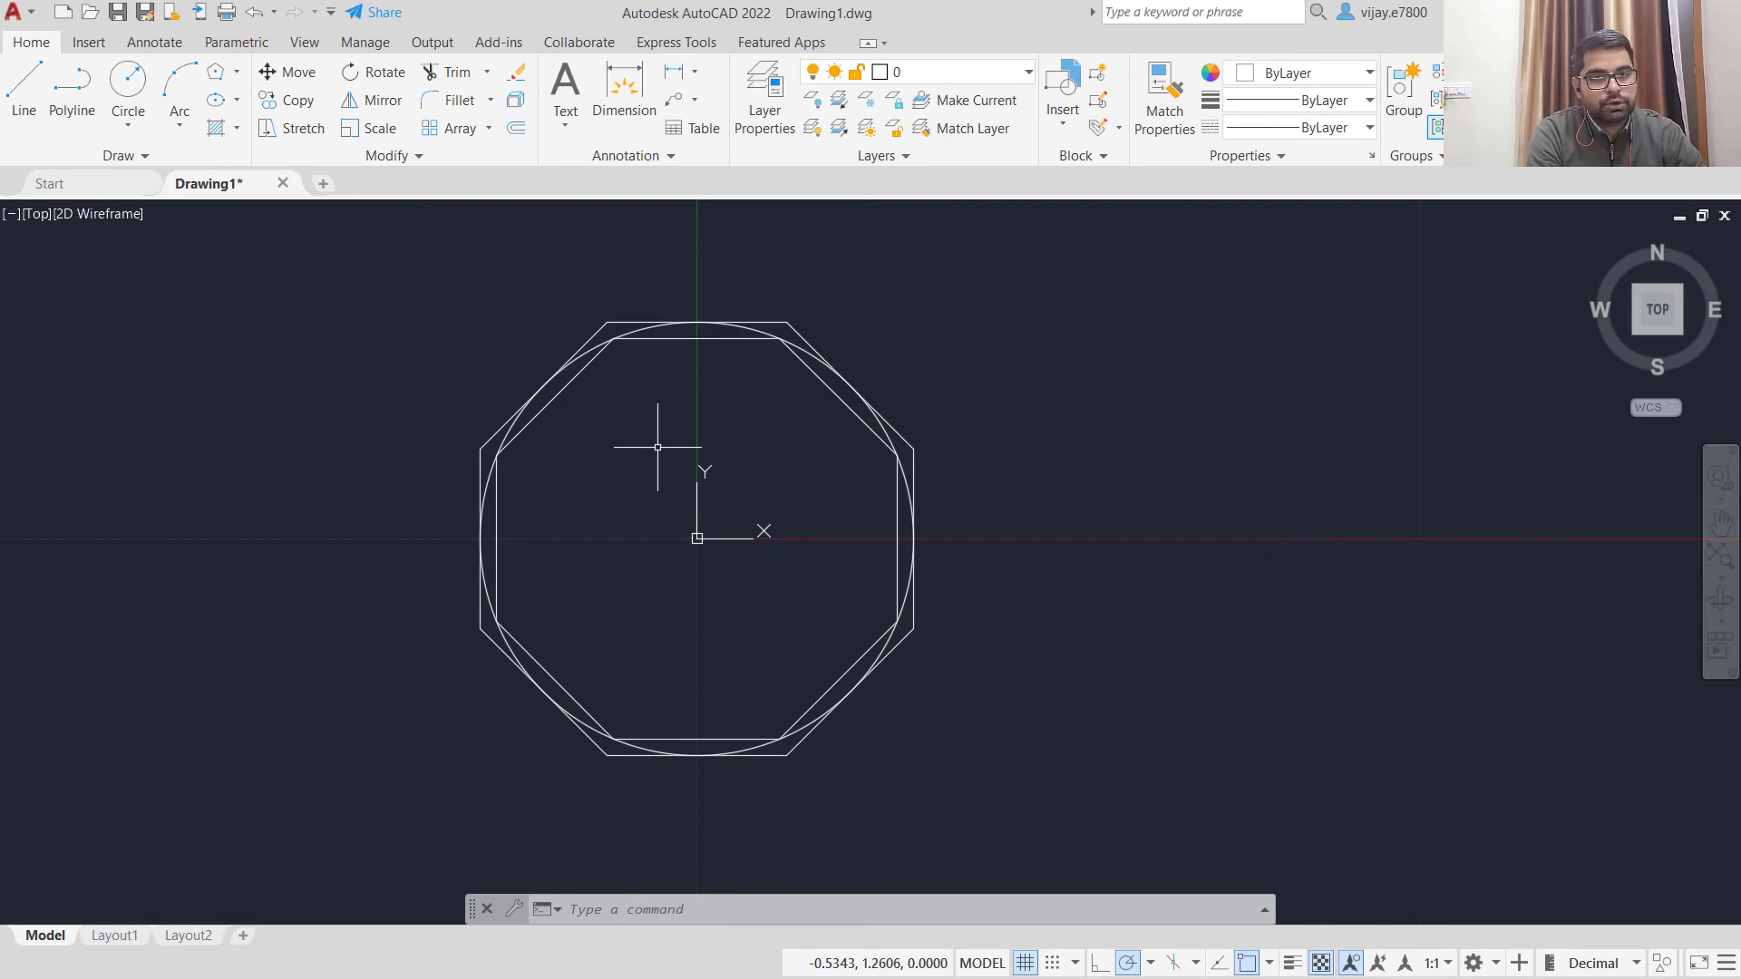
# Draw a 6-sided inscribed polygon centred on the X axis right of the octagons
pyautogui.click(218, 77)
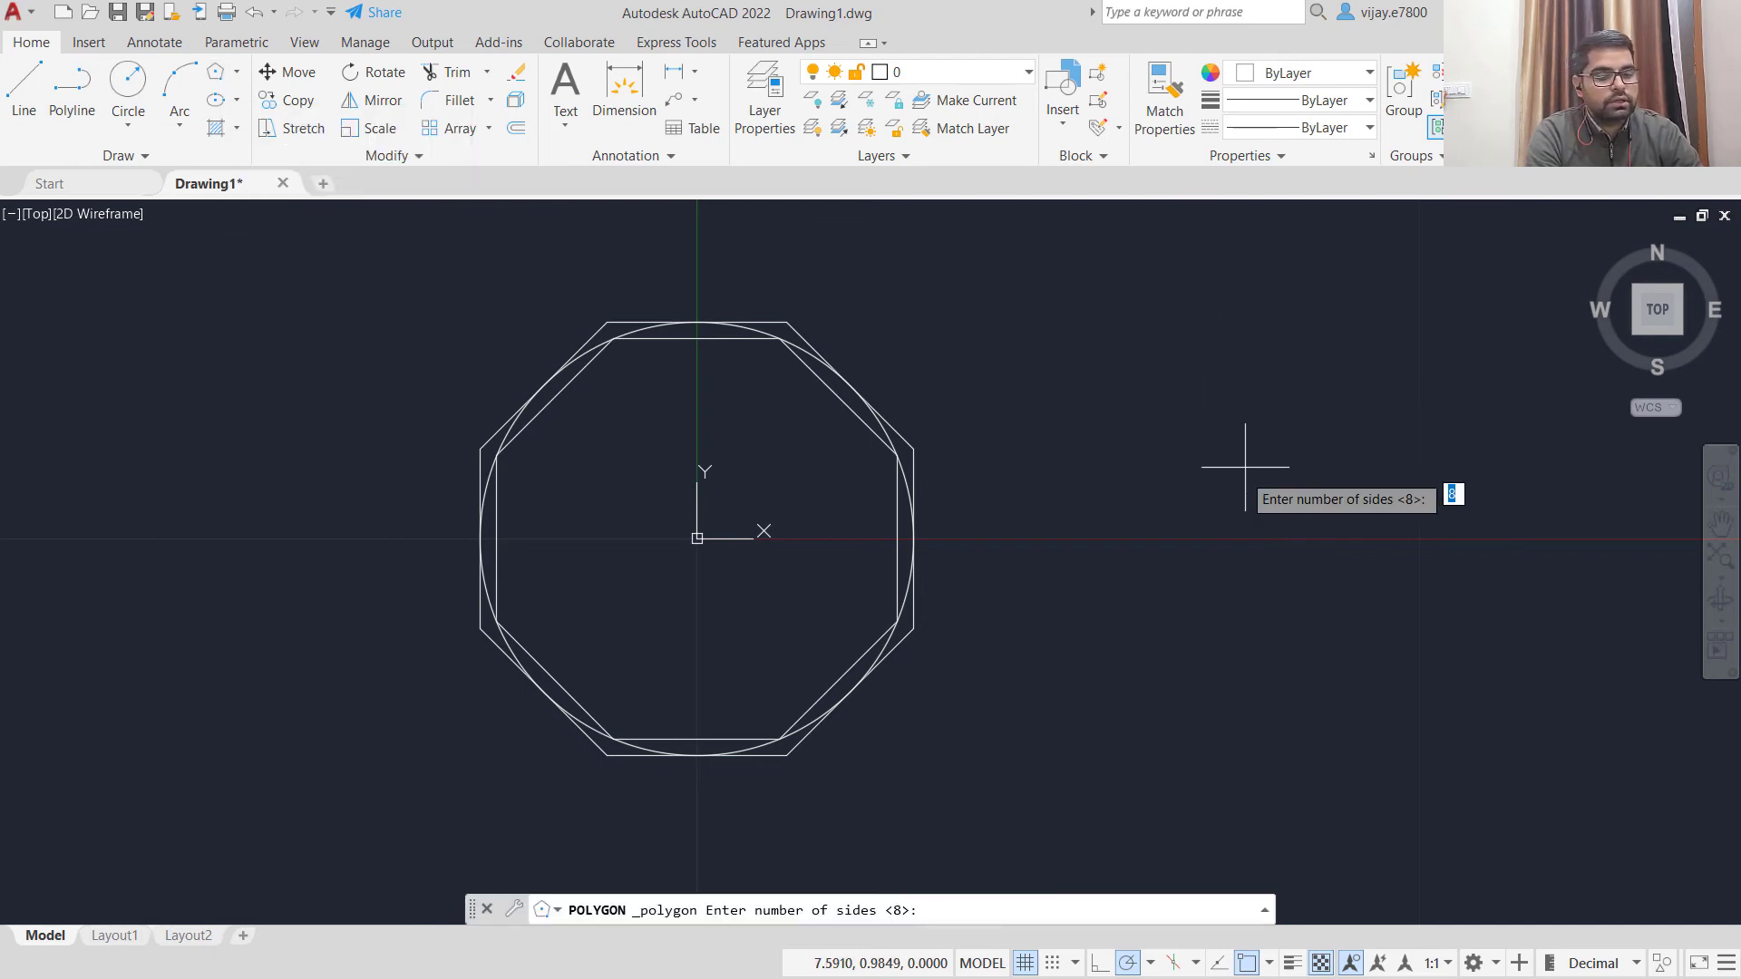
pyautogui.moveTo(1221, 484)
pyautogui.mouseDown(button='middle')
pyautogui.moveTo(431, 535)
pyautogui.moveTo(521, 528)
pyautogui.mouseUp(button='middle')
pyautogui.scroll(-2, 521, 513)
pyautogui.scroll(2, 584, 519)
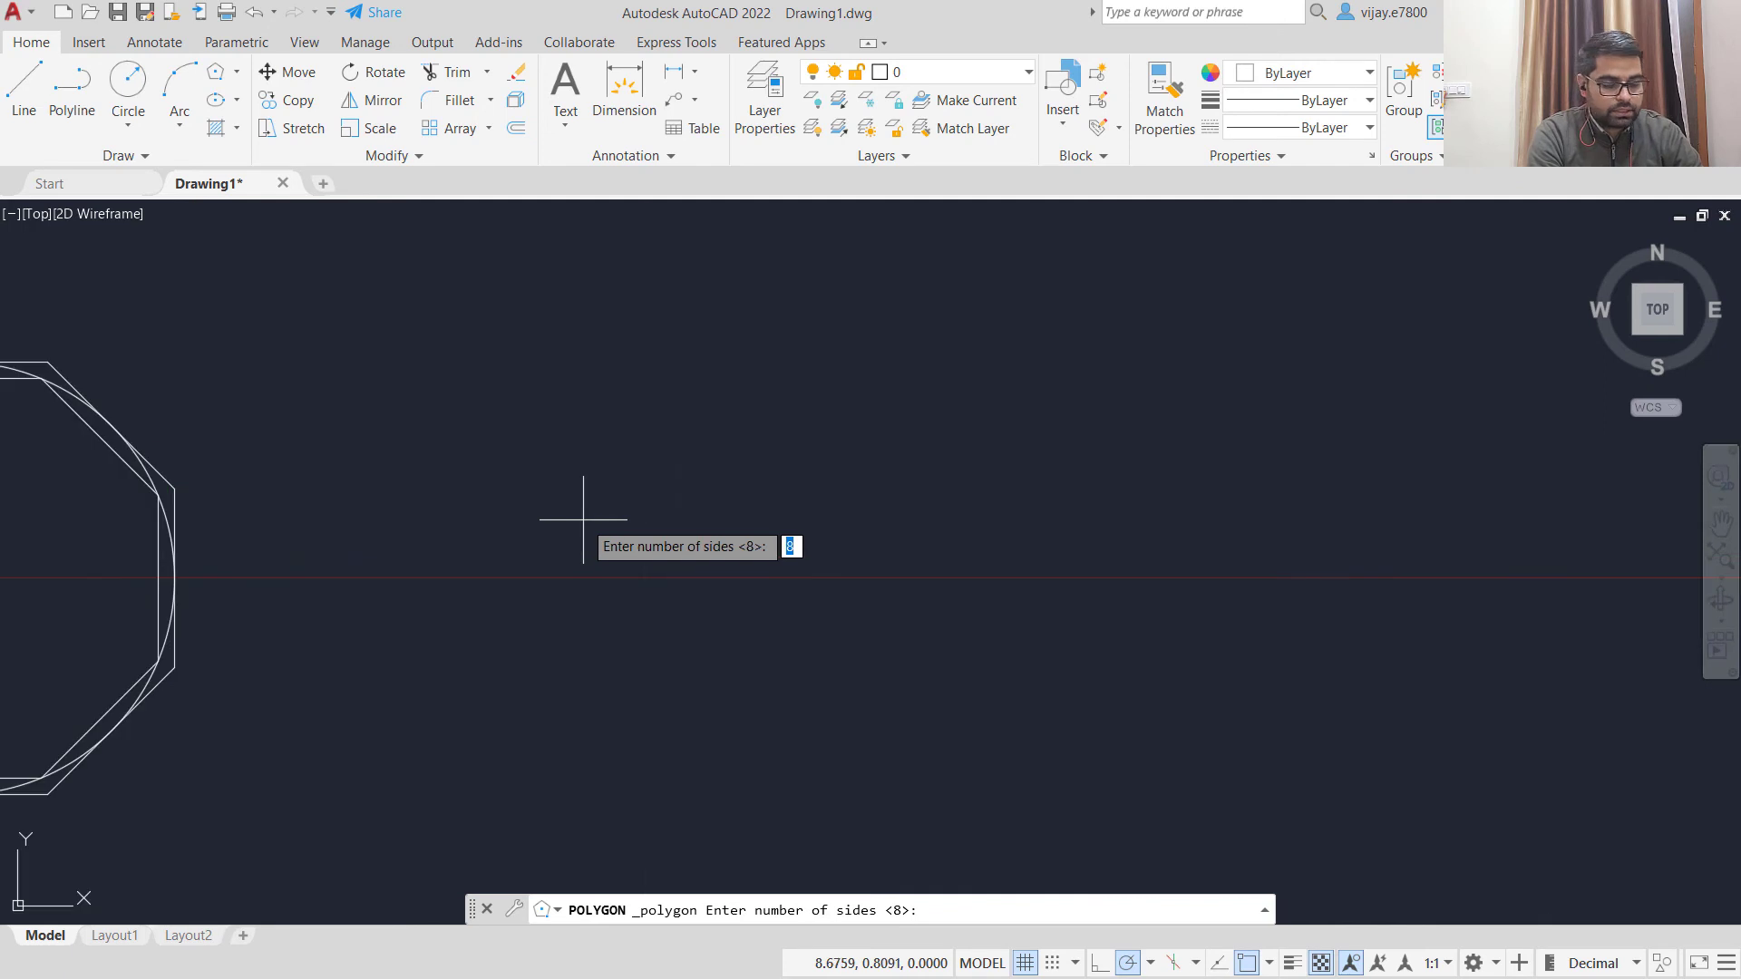
pyautogui.write('6')
pyautogui.press('Return')
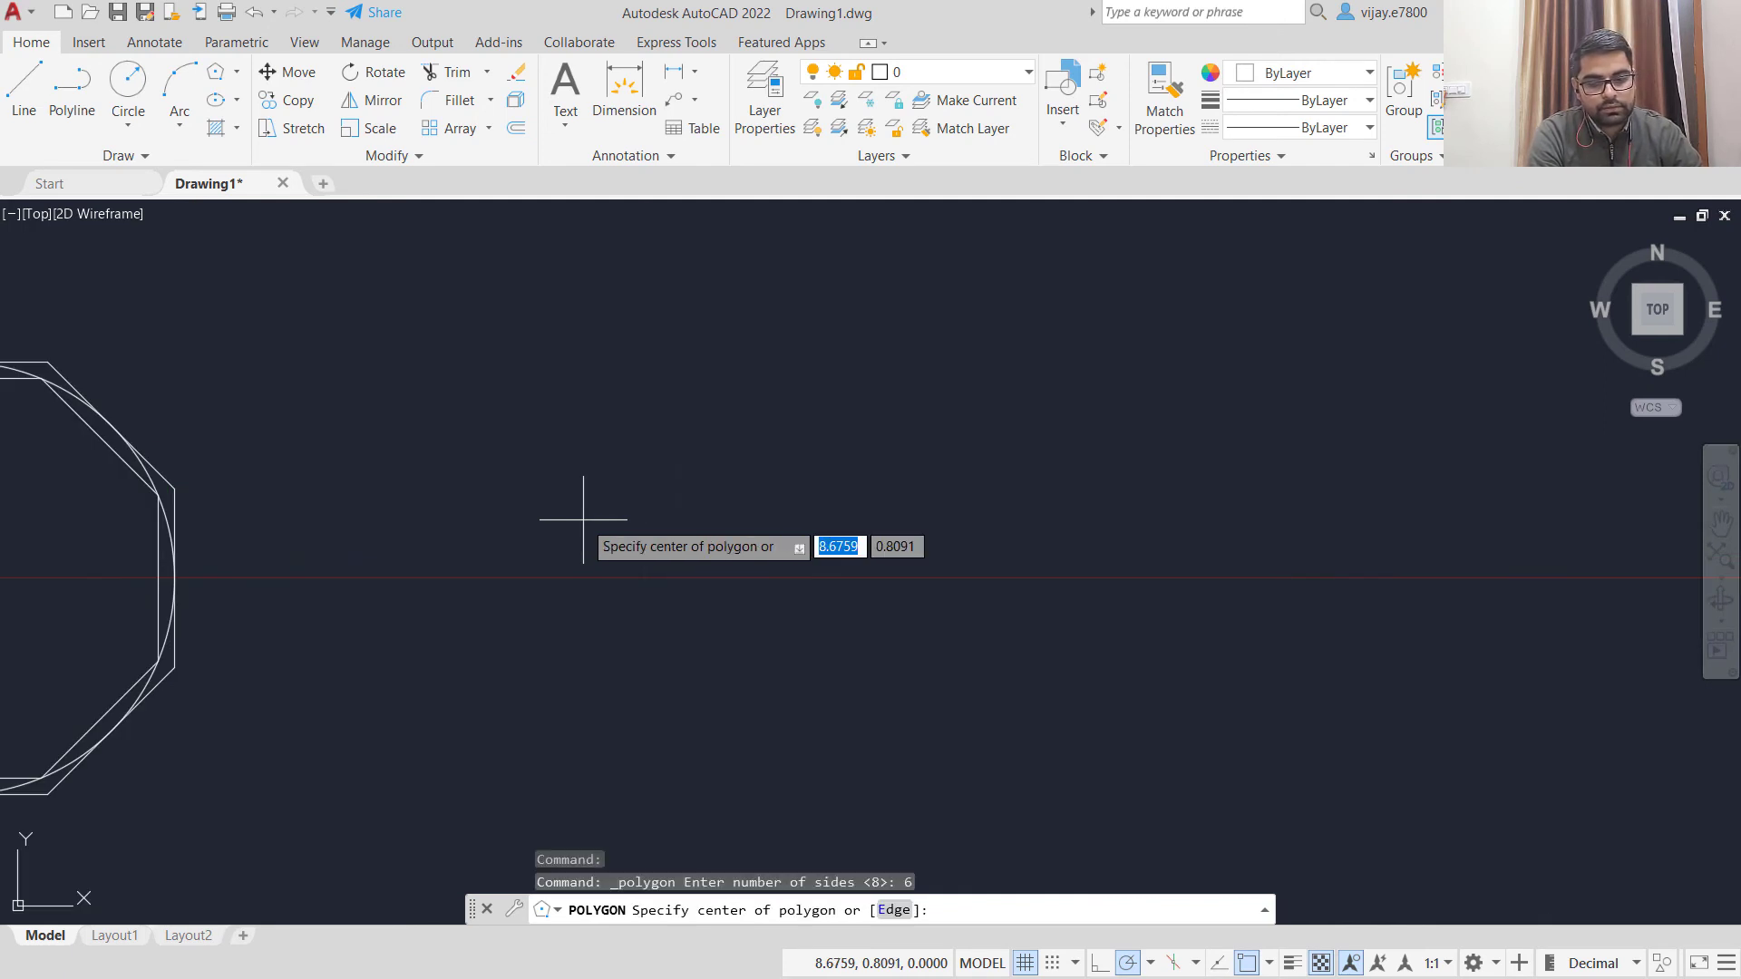
pyautogui.click(682, 575)
pyautogui.click(737, 630)
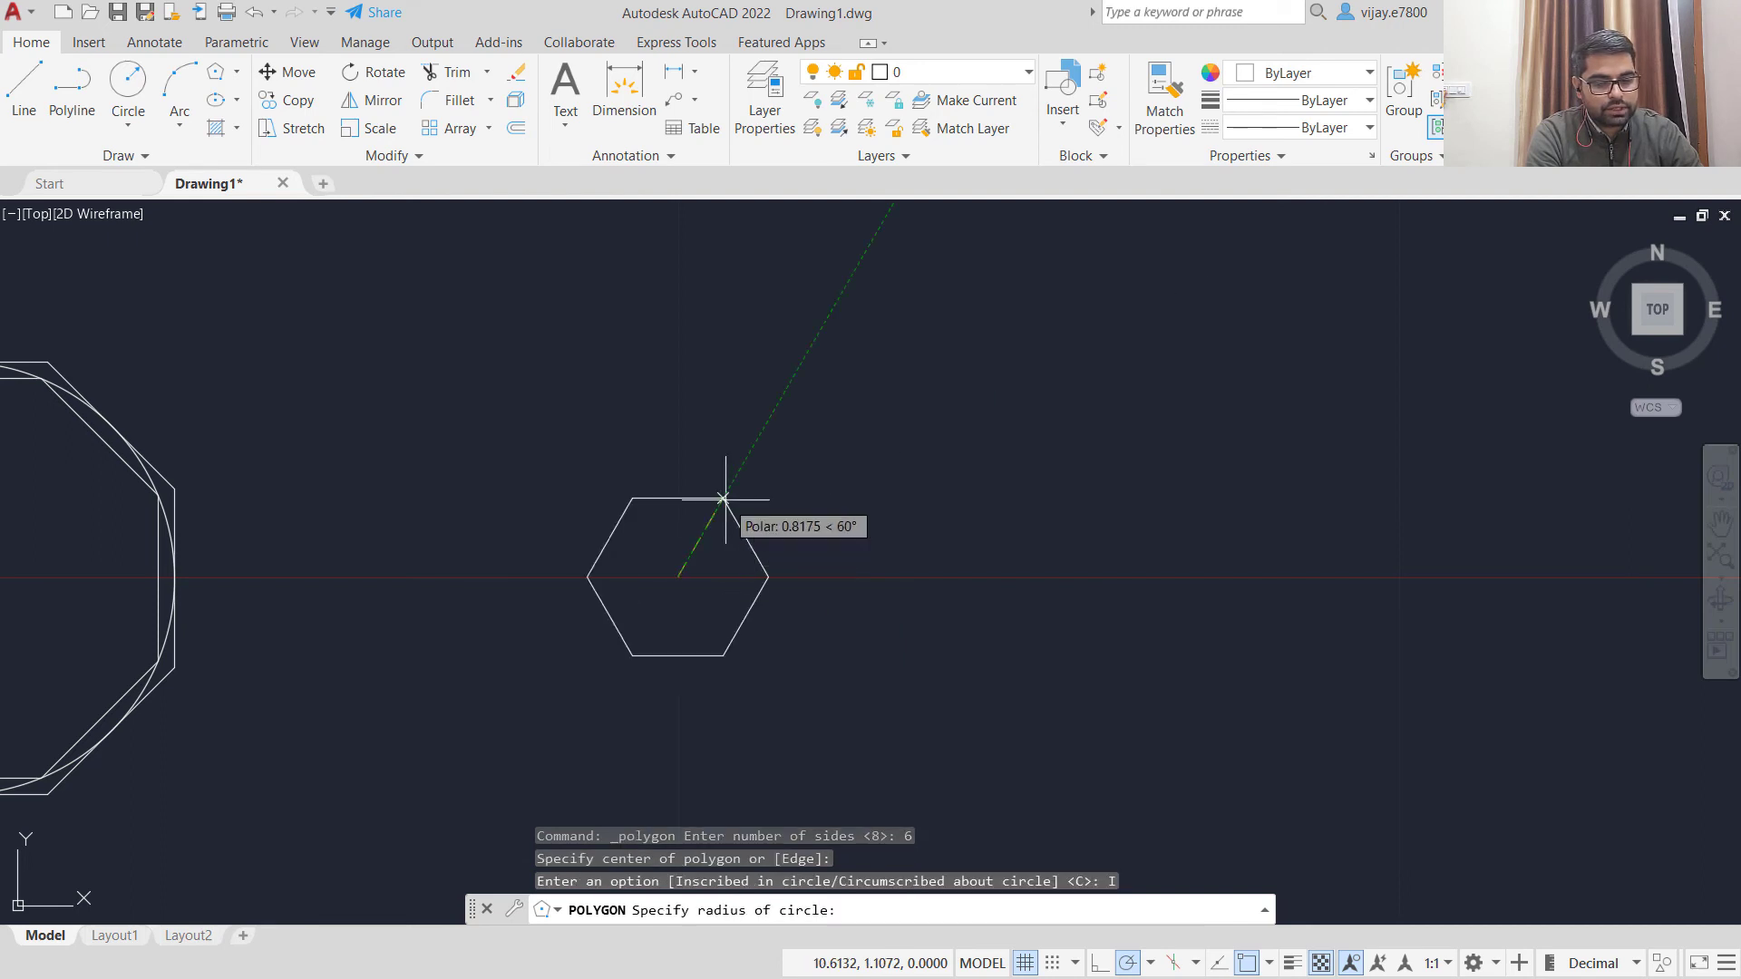
pyautogui.click(804, 360)
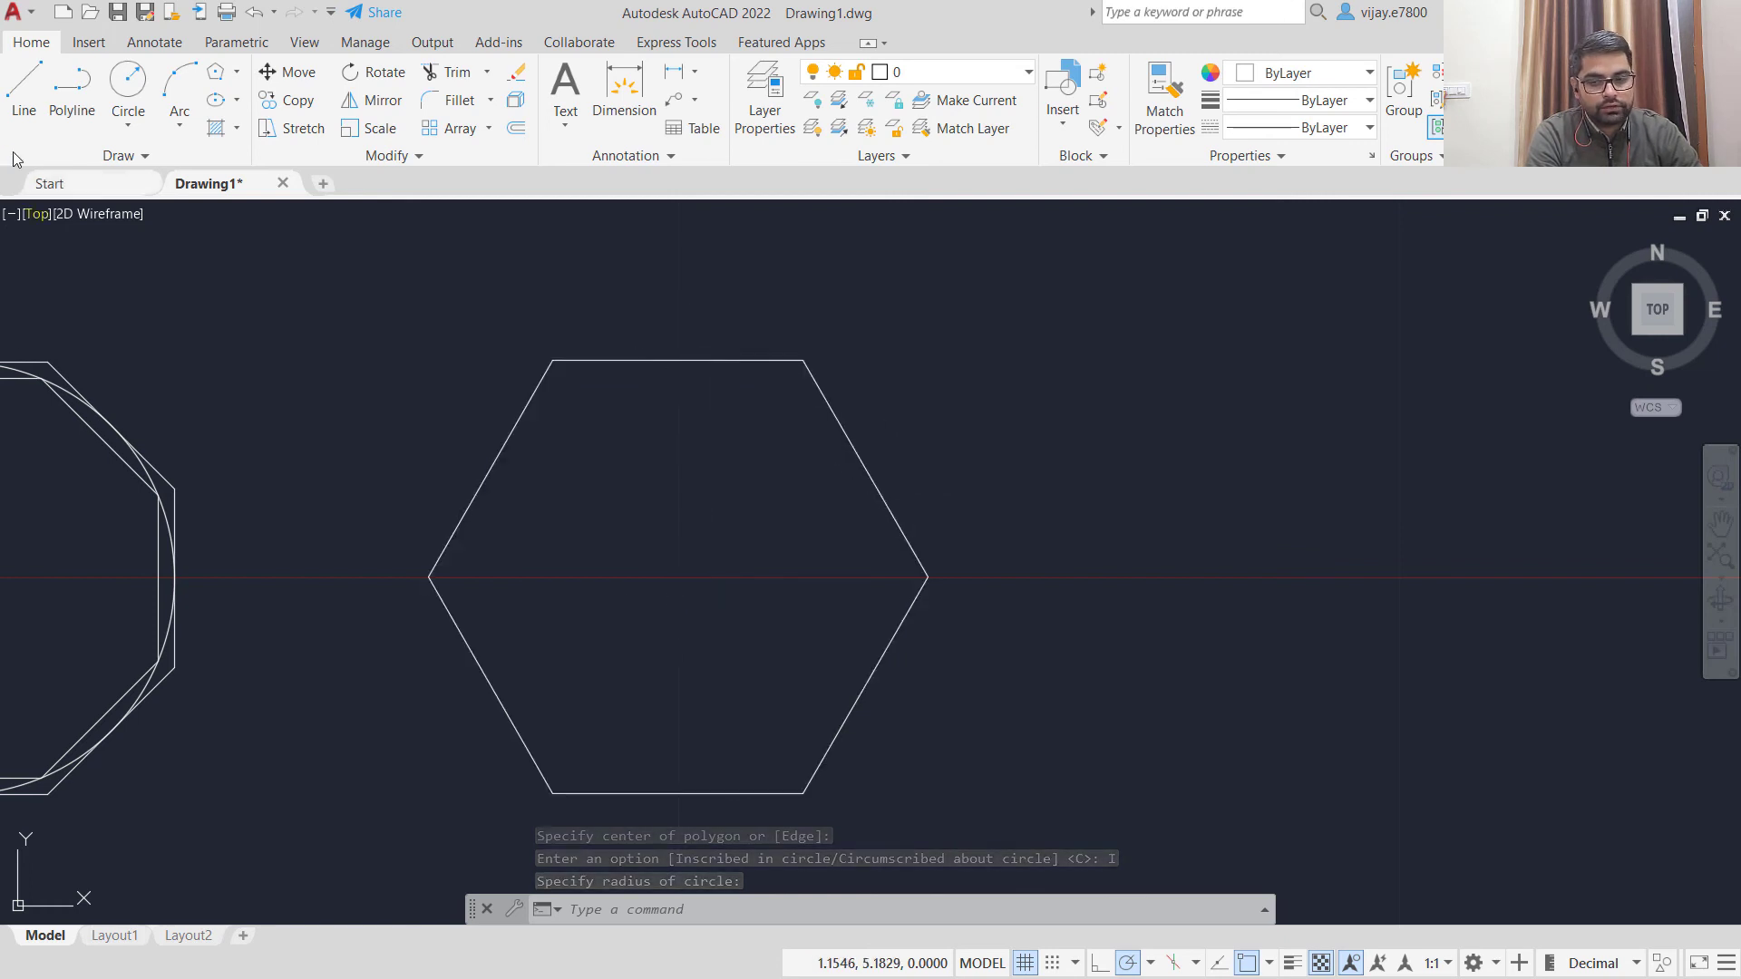
# Repeat POLYGON for another 6-sided inscribed hexagon further right on the X axis
pyautogui.rightClick(934, 318)
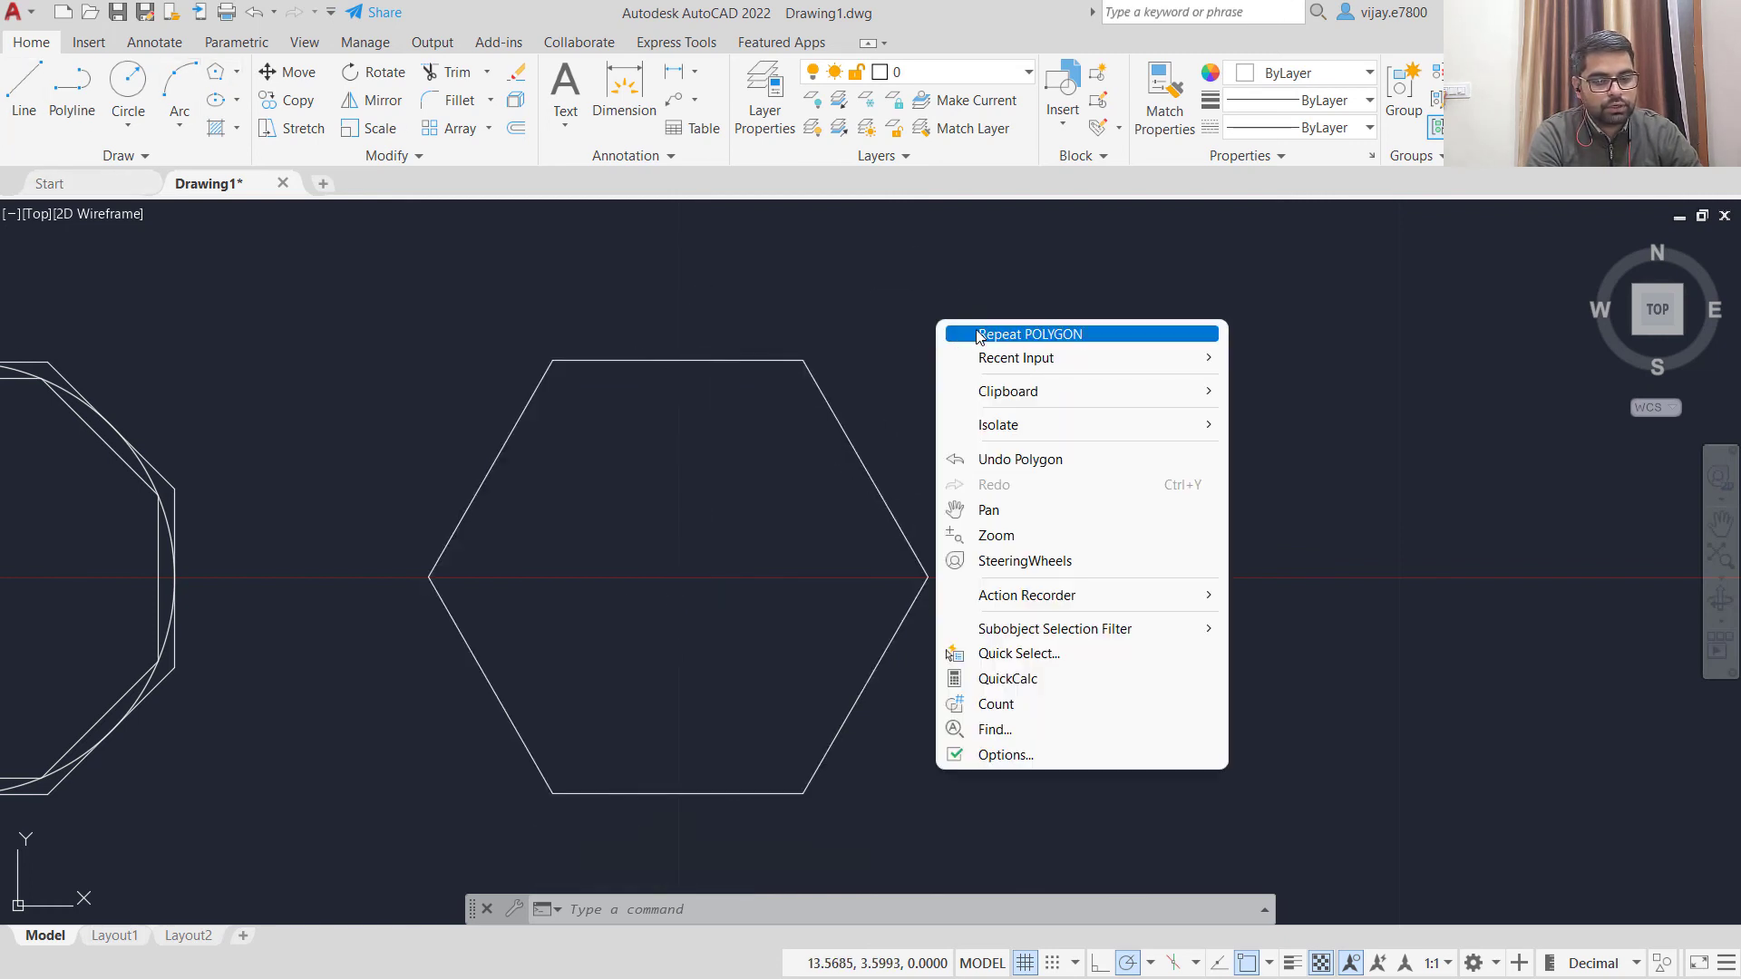
pyautogui.click(966, 335)
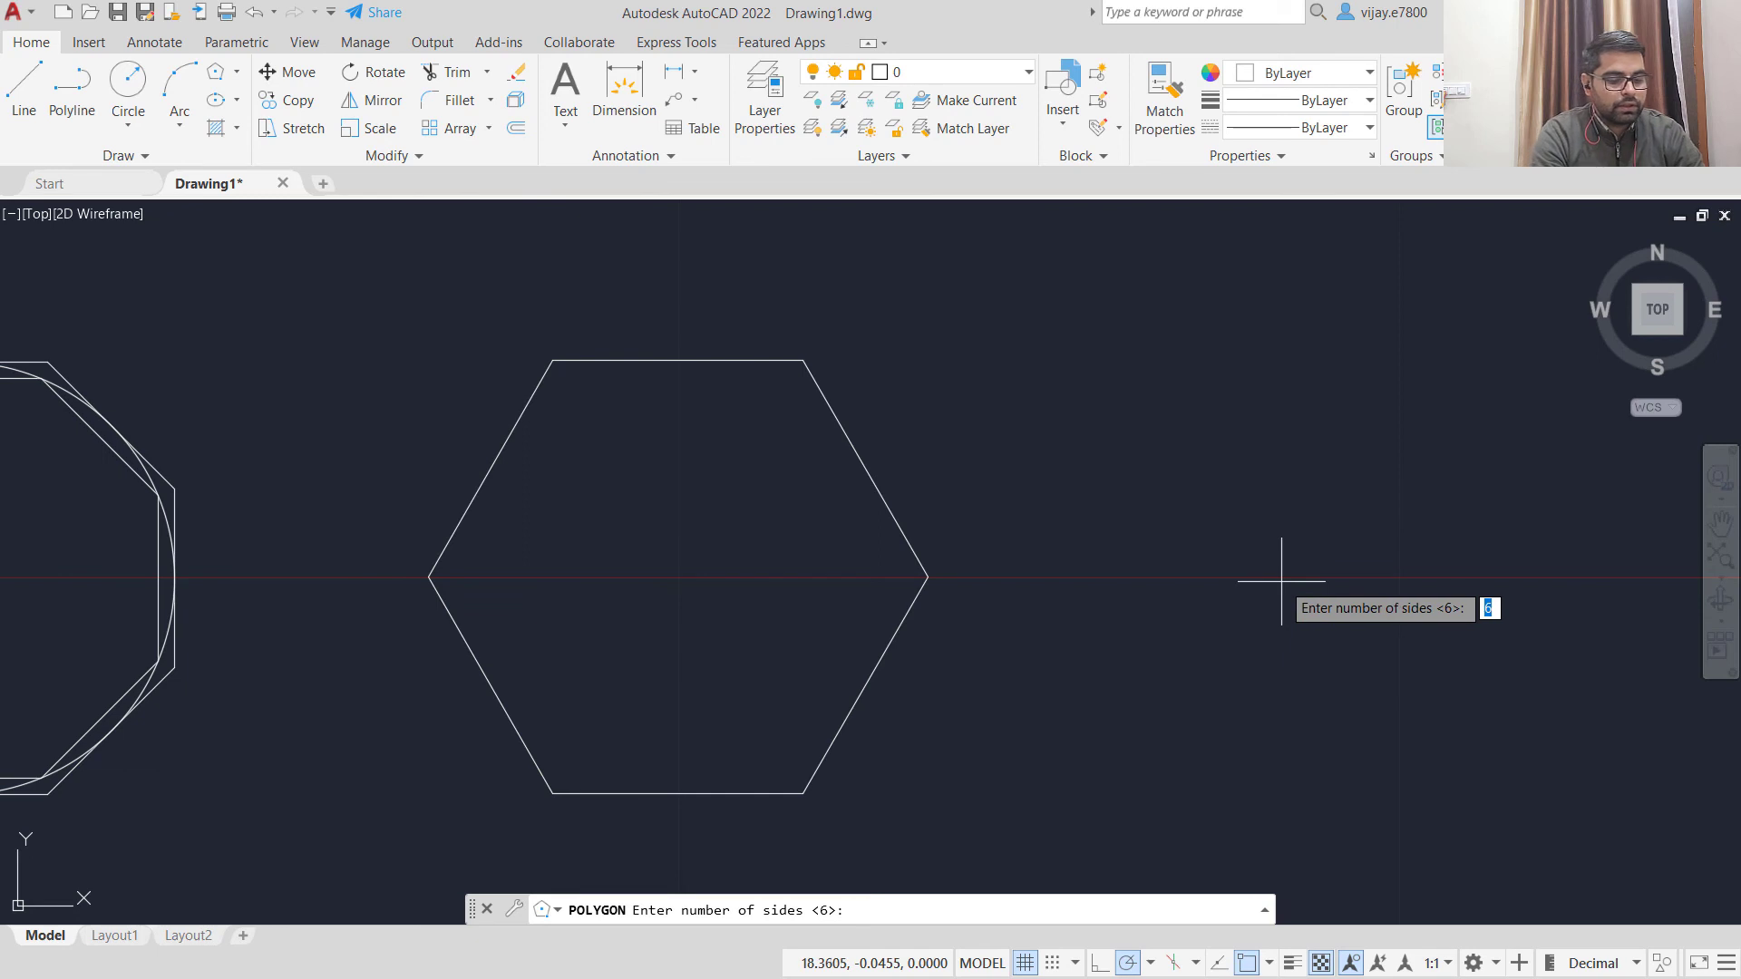
pyautogui.press('Return')
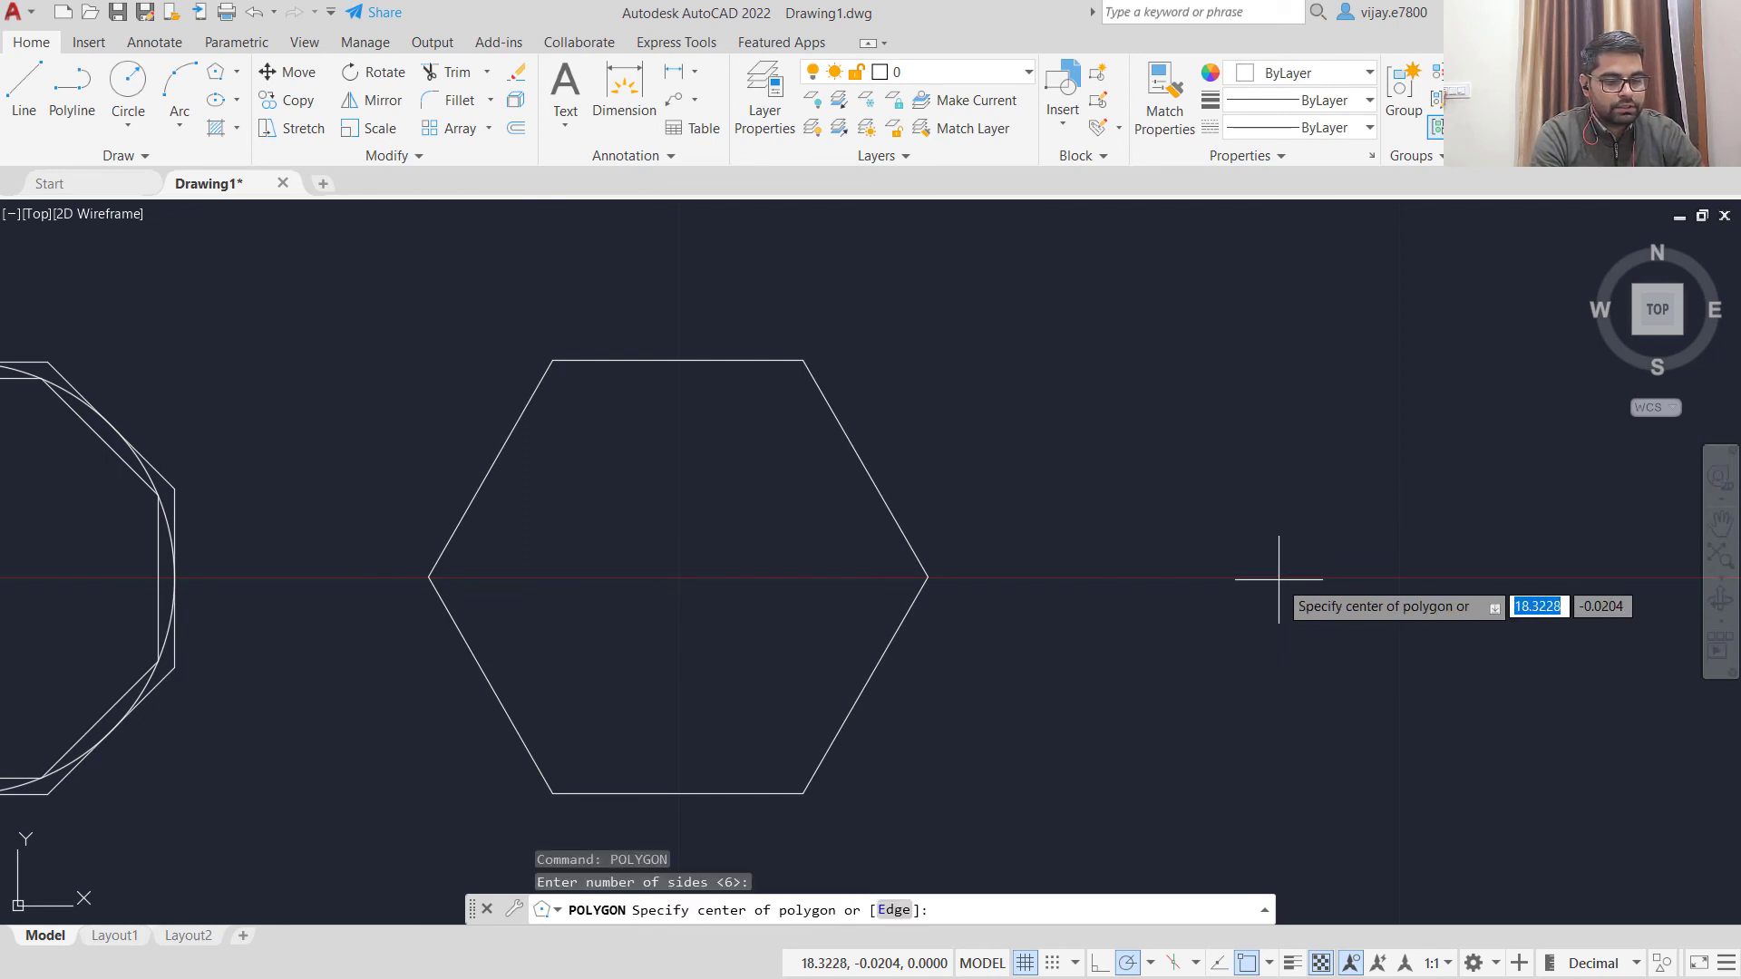
pyautogui.click(1282, 580)
pyautogui.click(1333, 638)
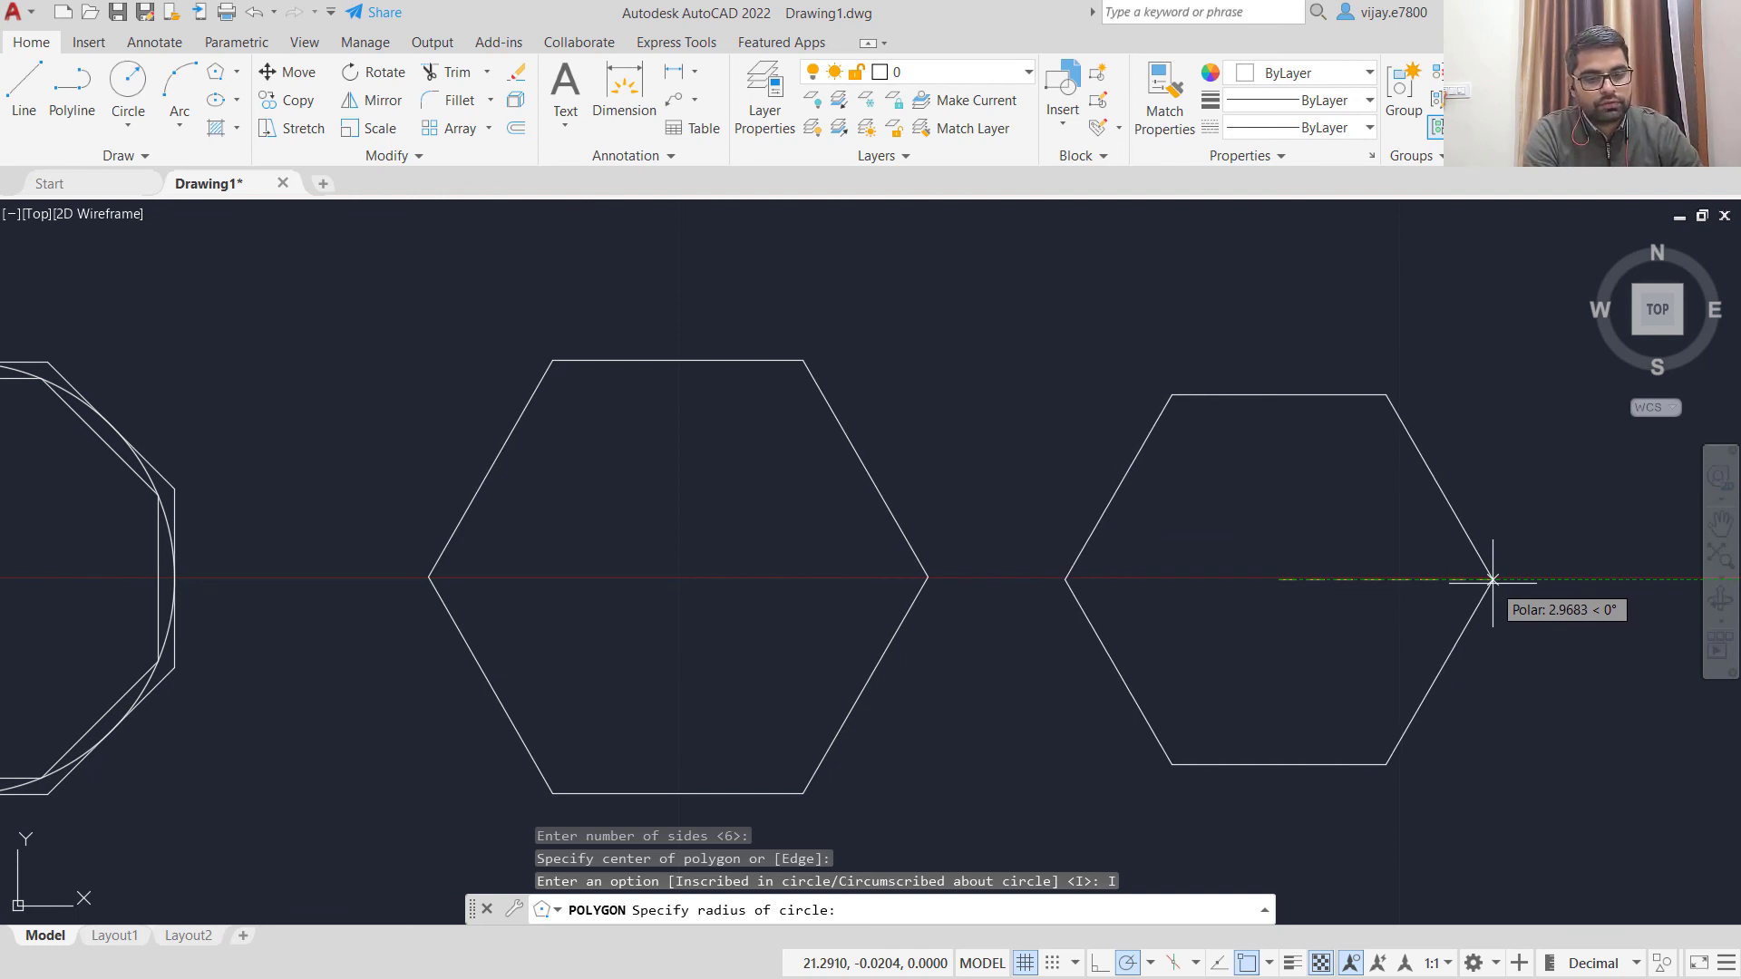
pyautogui.click(1492, 581)
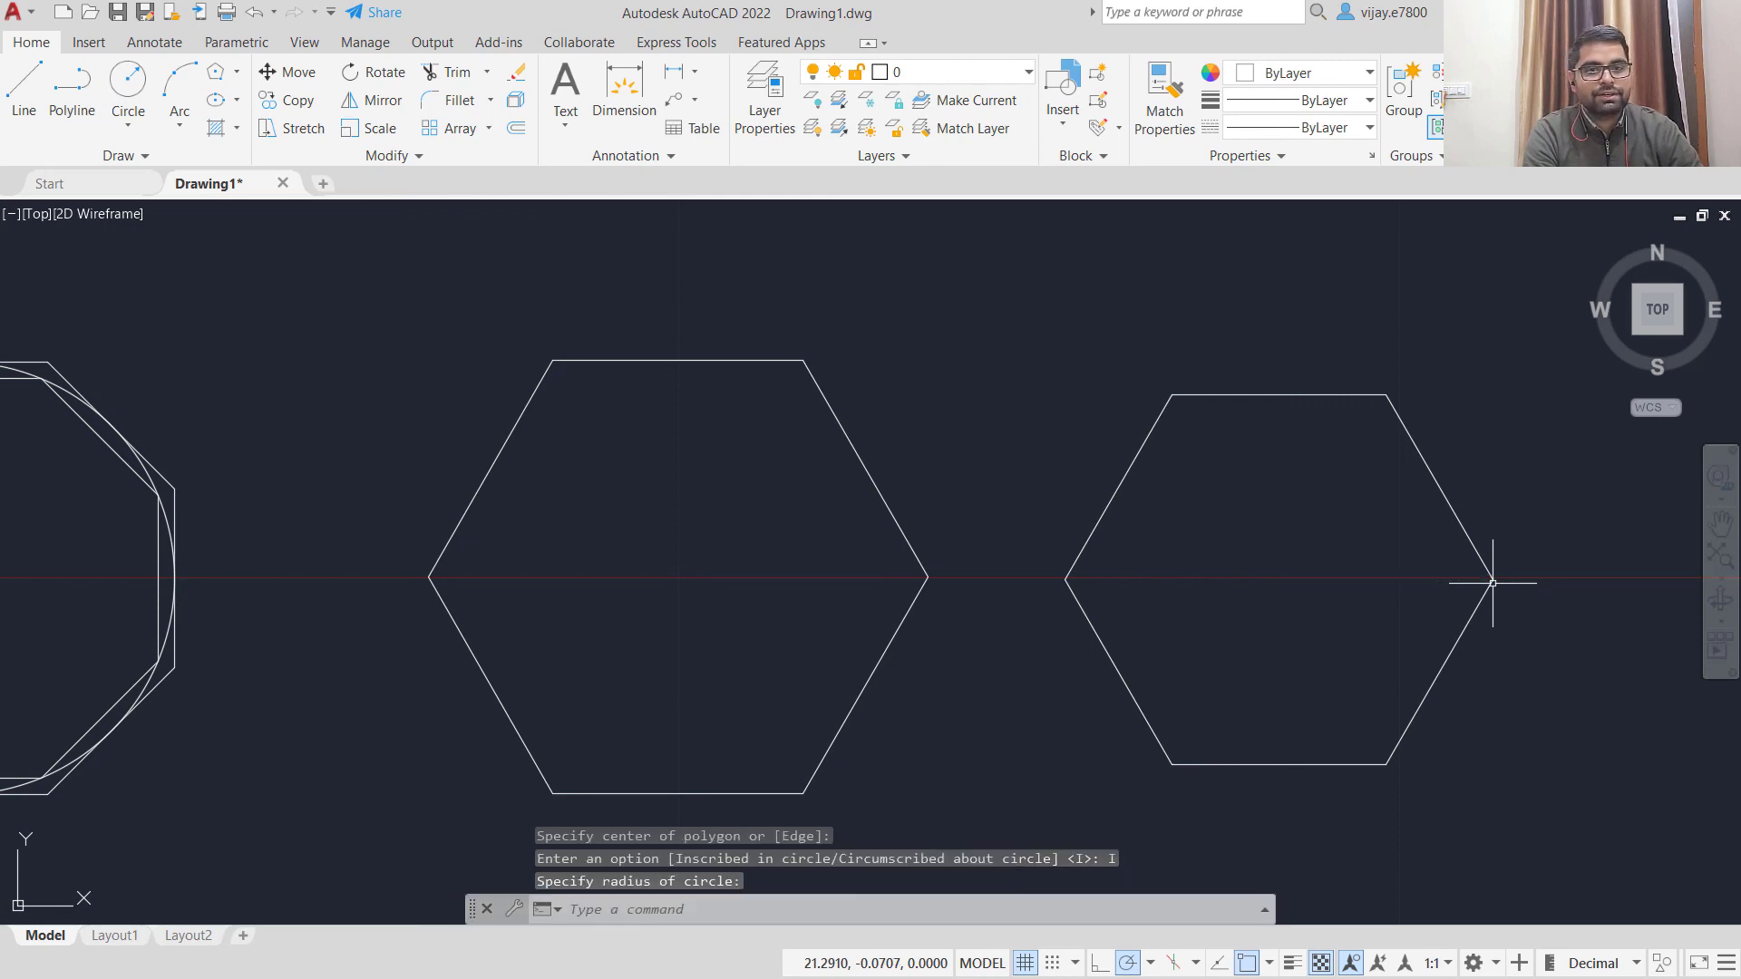